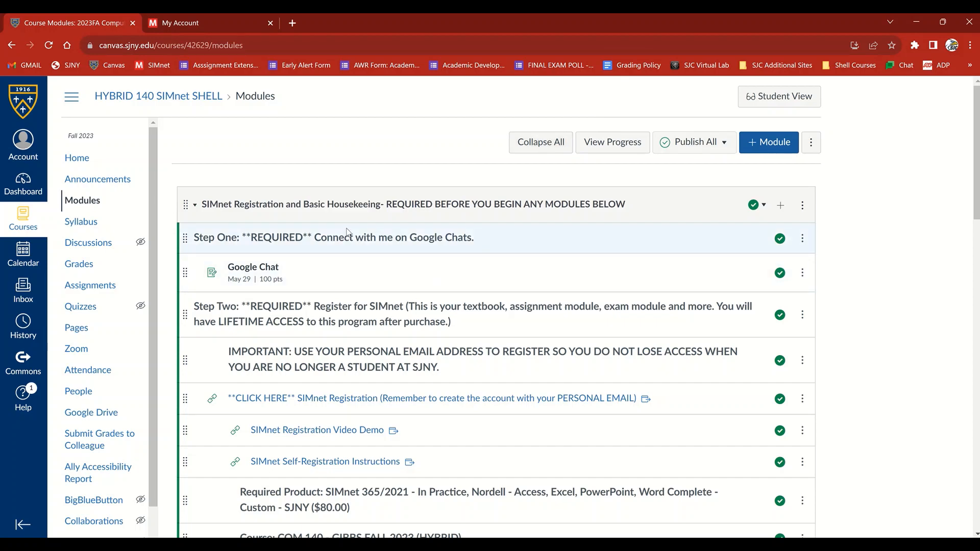
Look through the Canvas course modules, from the SIMnet registration steps to the Word Chapter 1 content
scroll(347, 232, down, 15)
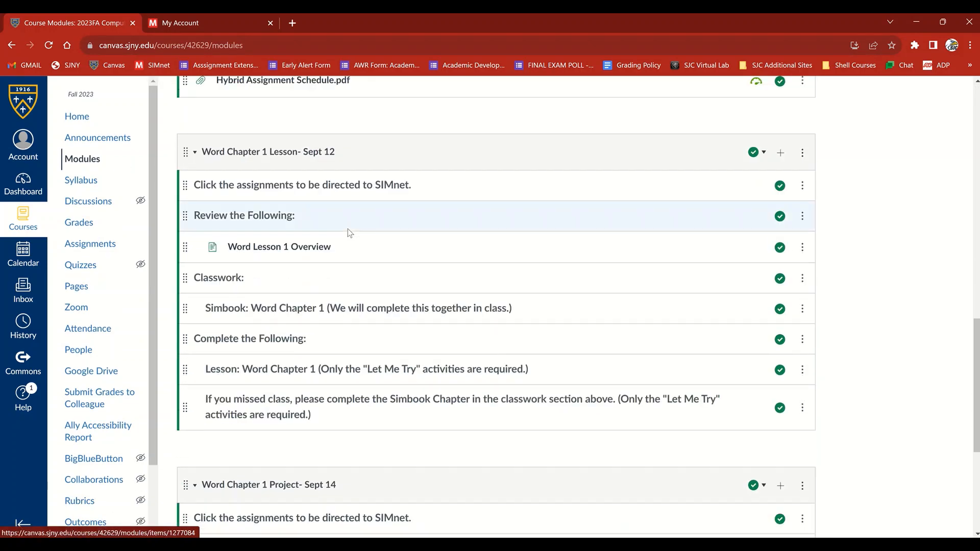
scroll(349, 231, down, 5)
scroll(353, 236, up, 11)
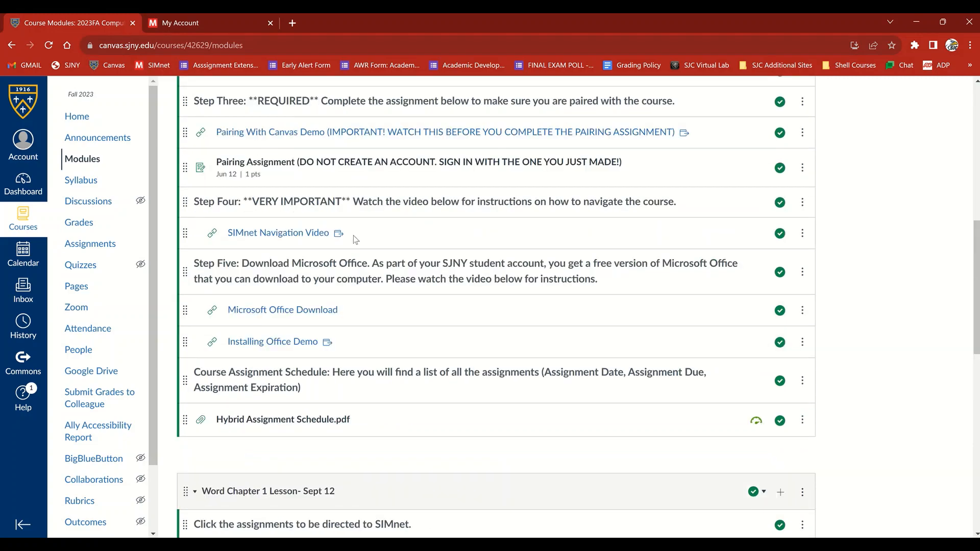
scroll(353, 235, up, 10)
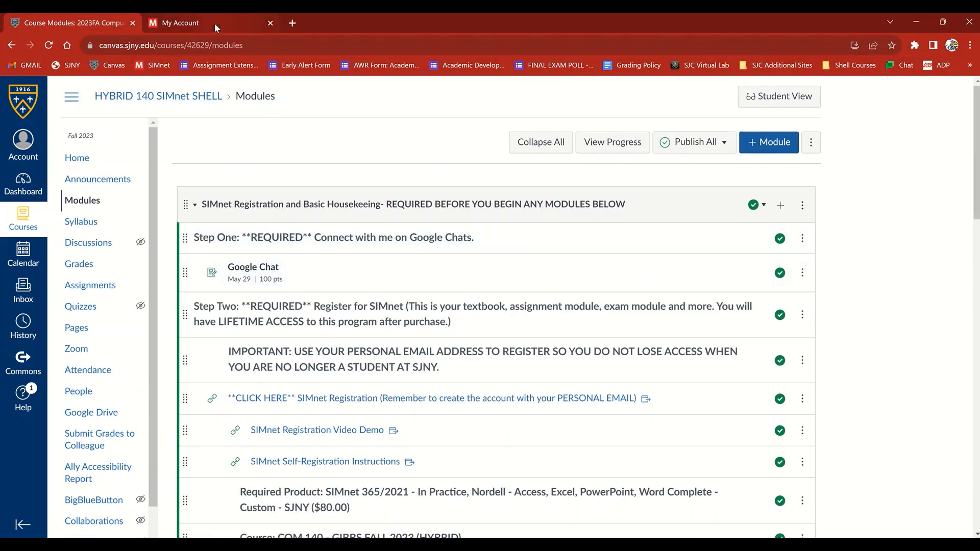
Switch to SIMnet, open the COM 140 Fall 2023 hybrid course (Section 03) for editing, and save its assigned eCommerce code offer
click(214, 23)
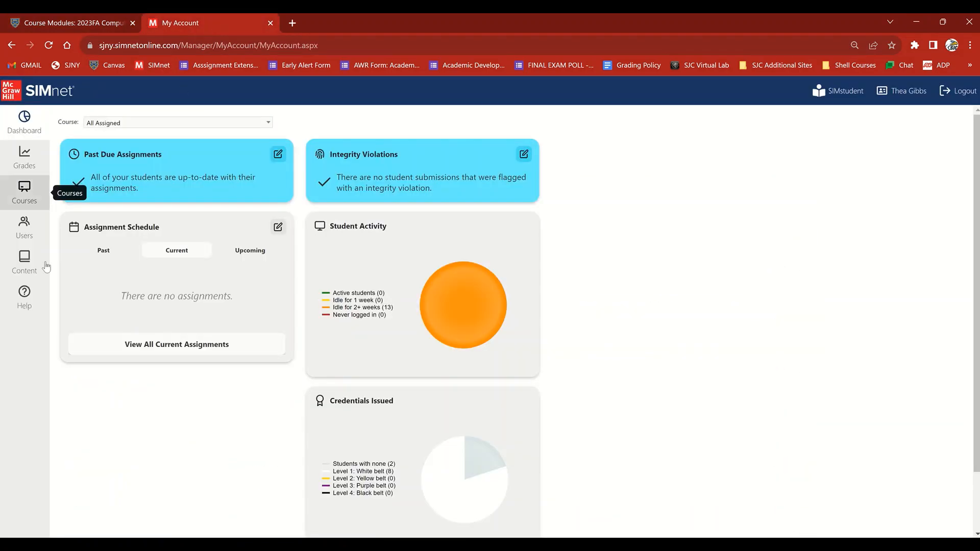
click(25, 192)
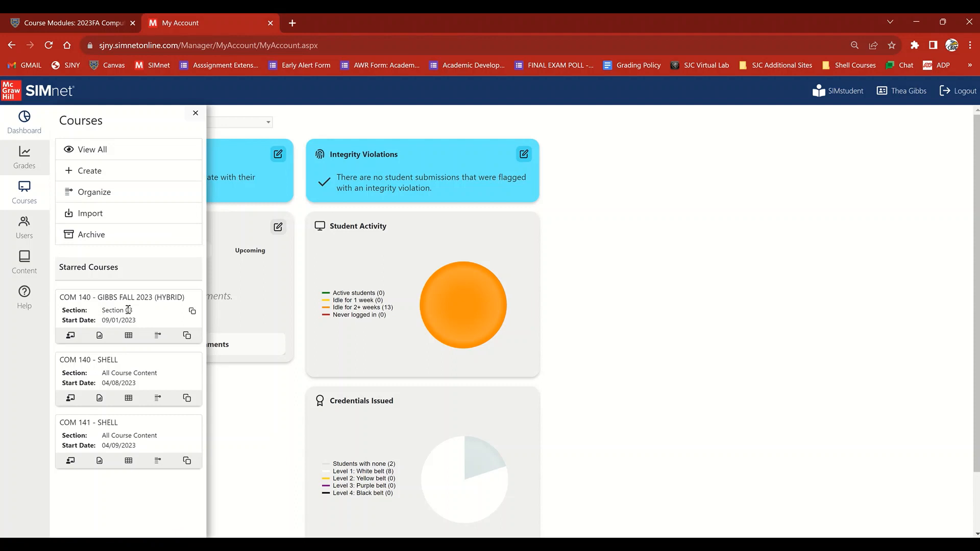
click(70, 339)
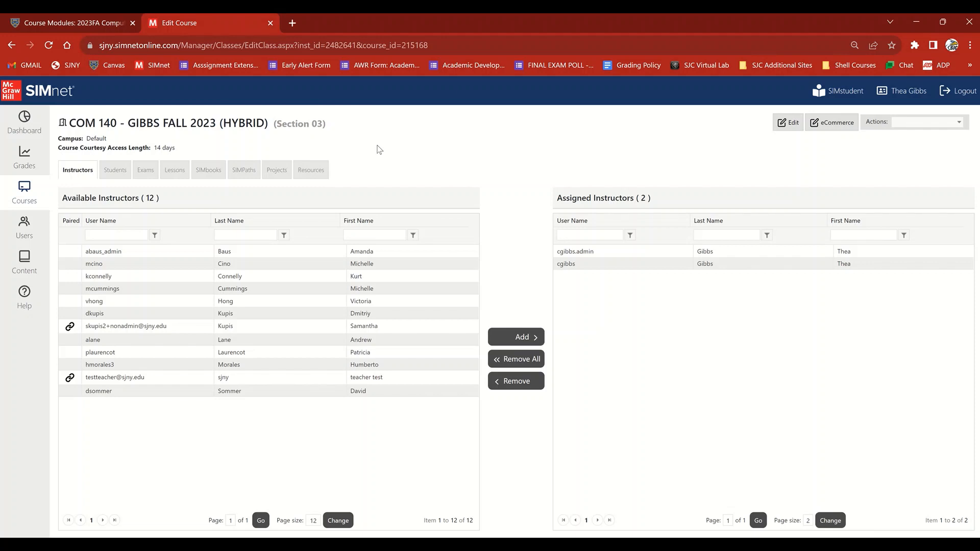
click(837, 128)
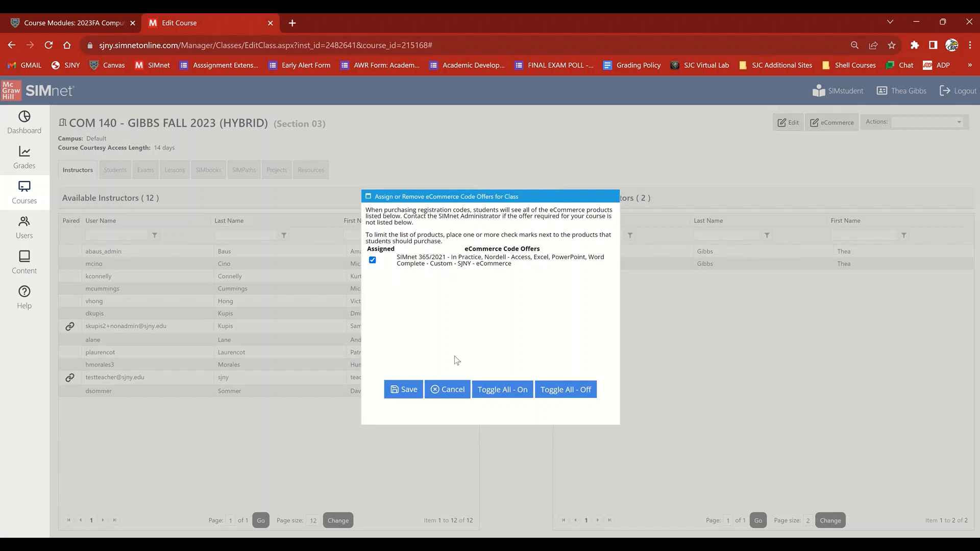
click(409, 391)
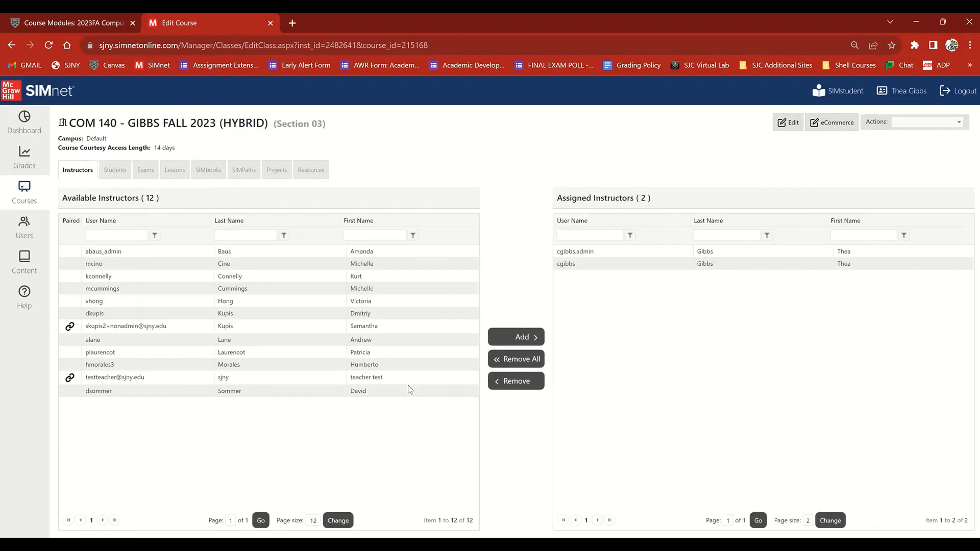
Edit the course details, keeping zero grades assigned on the Assignment End Date, make Tiles the default display type, and save
click(790, 125)
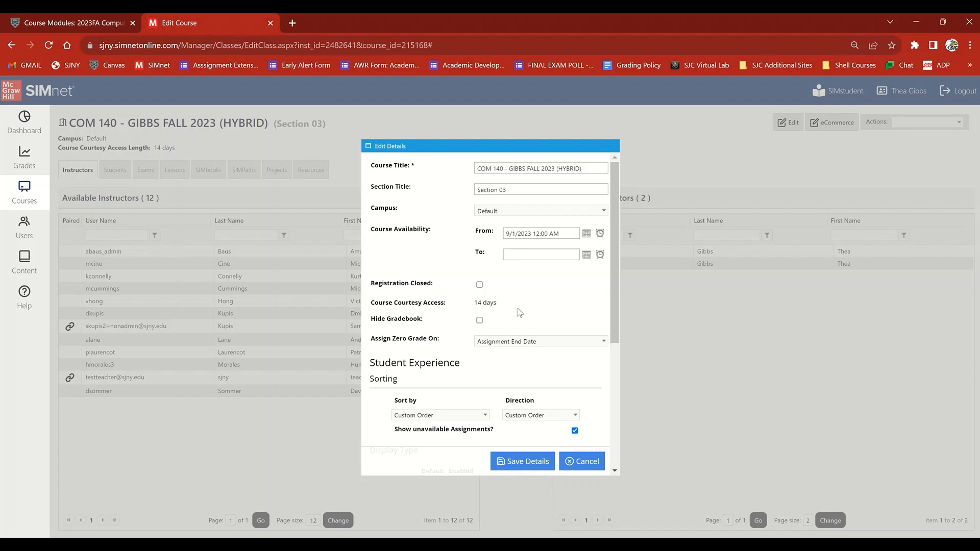
scroll(528, 321, down, 1)
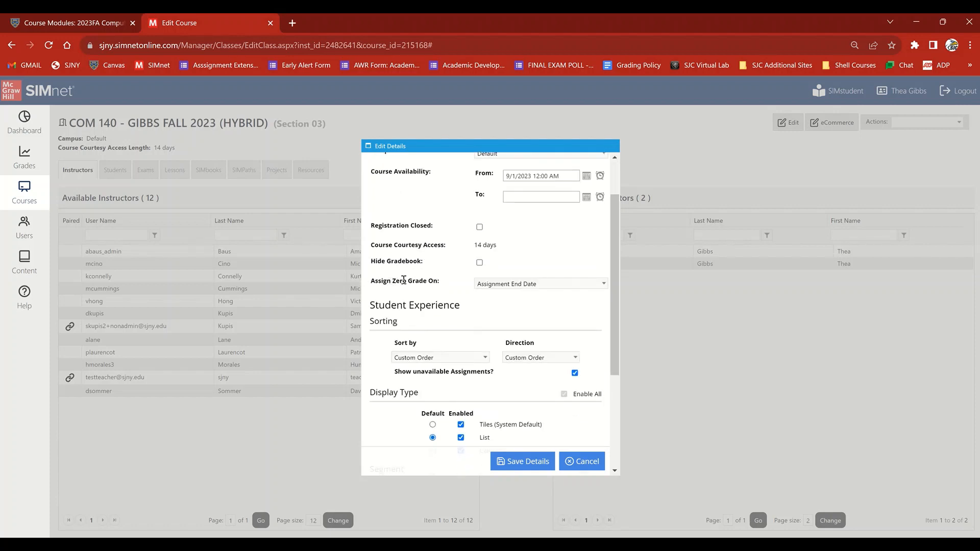
click(559, 285)
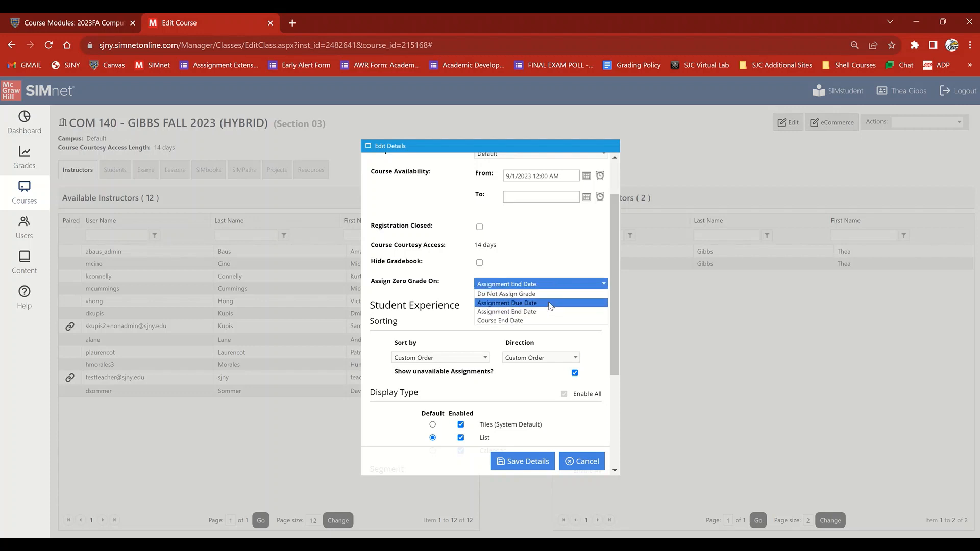
click(559, 264)
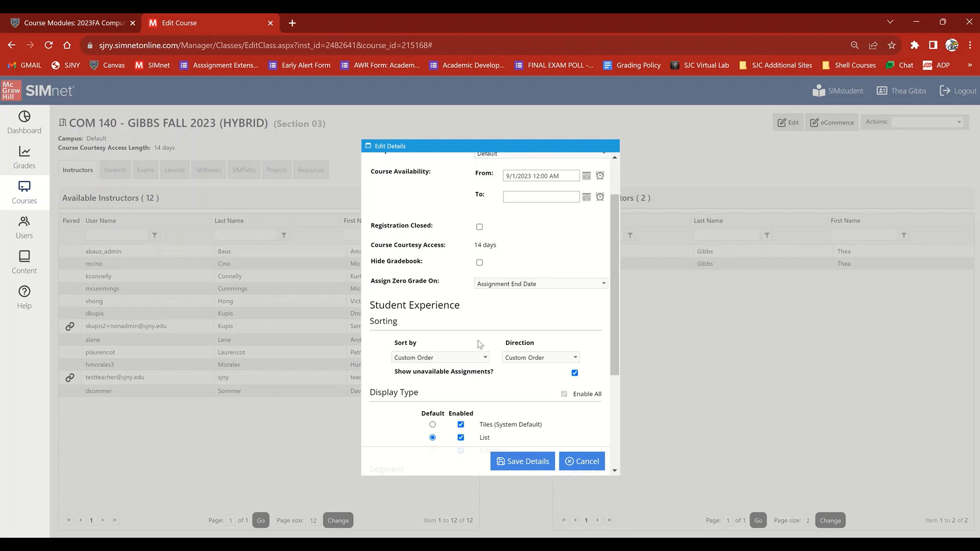
scroll(434, 280, down, 1)
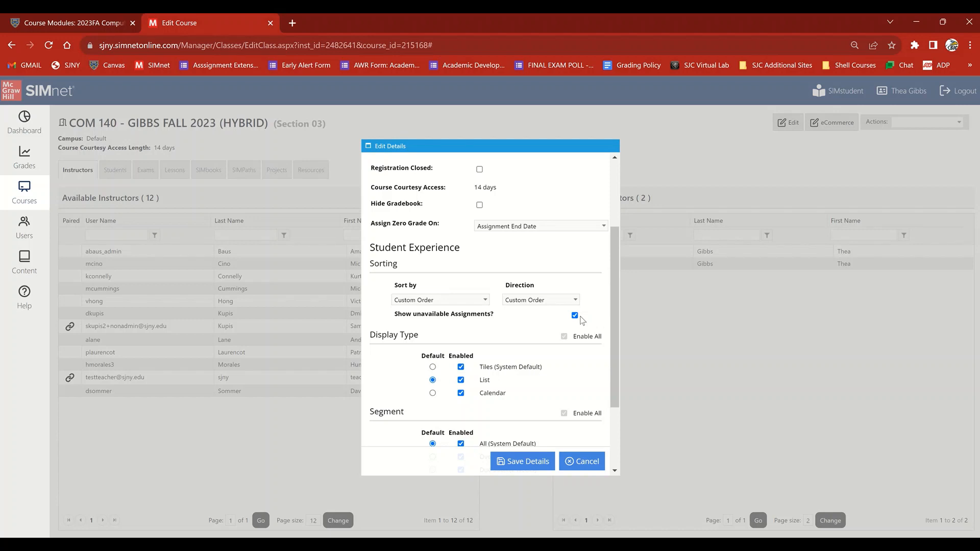
scroll(554, 341, down, 1)
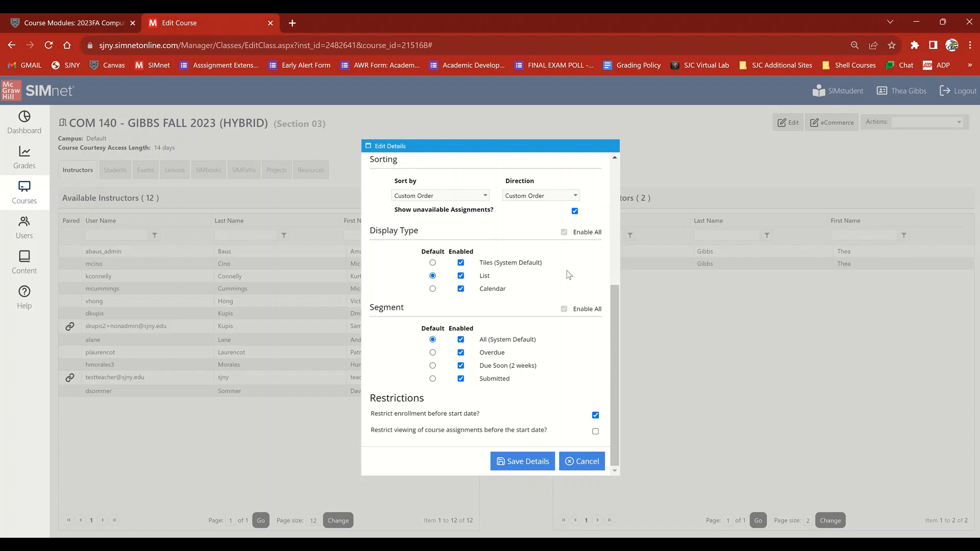
click(434, 264)
click(513, 462)
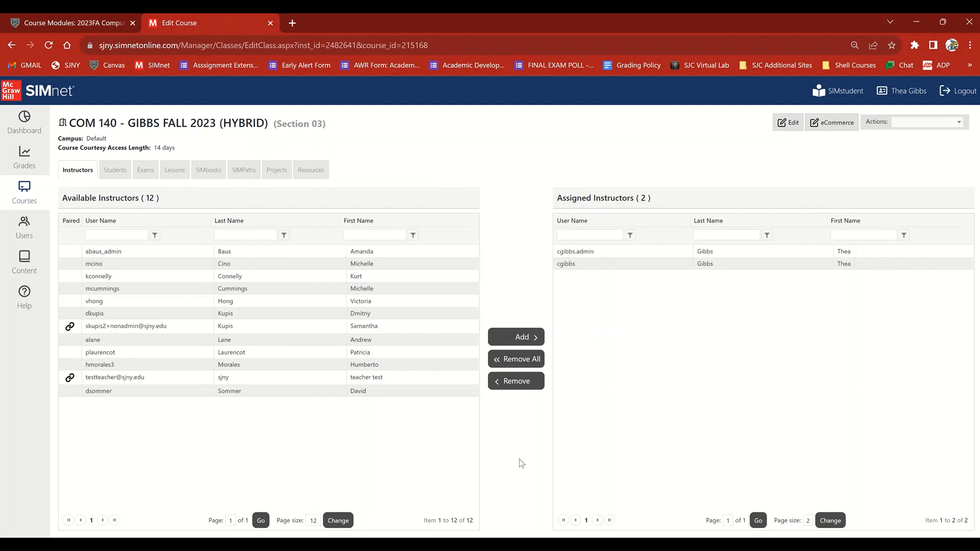
Open the COM 140 Fall 2023 hybrid course in SIMstudent and compare its assignments in the List and Tiles views
click(819, 92)
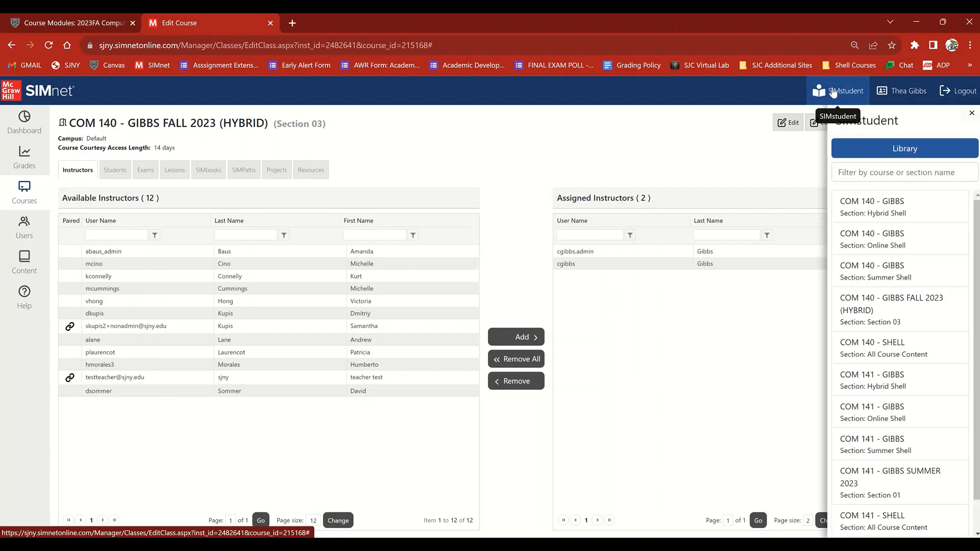
click(890, 303)
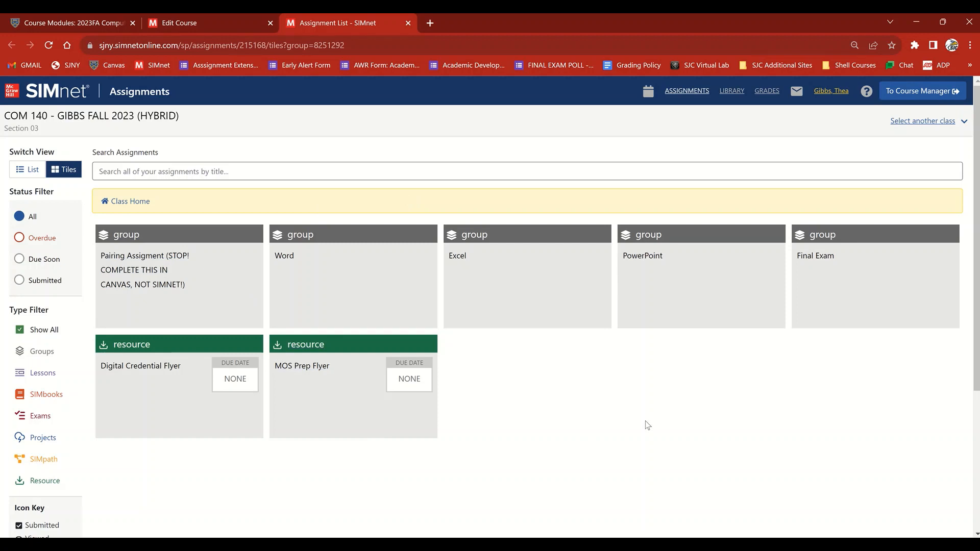
click(25, 170)
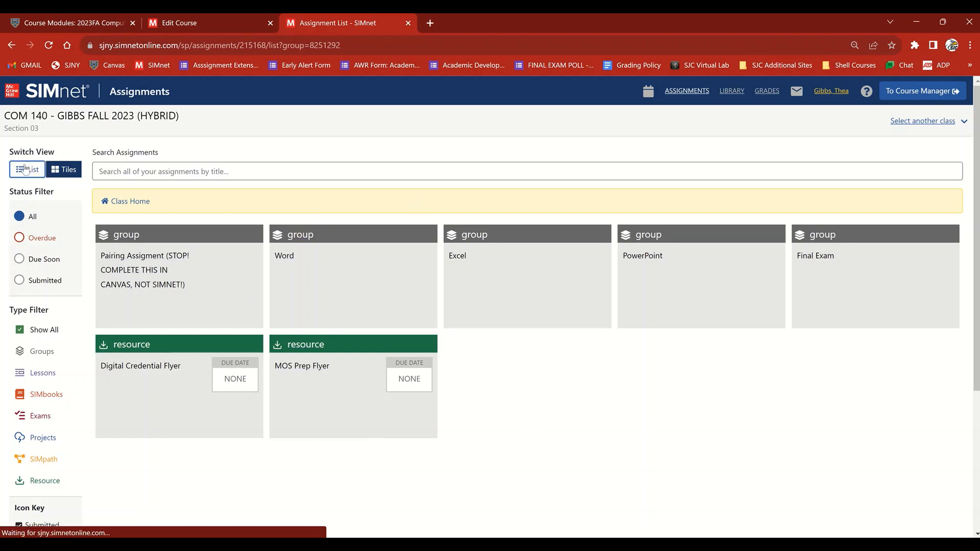
click(63, 173)
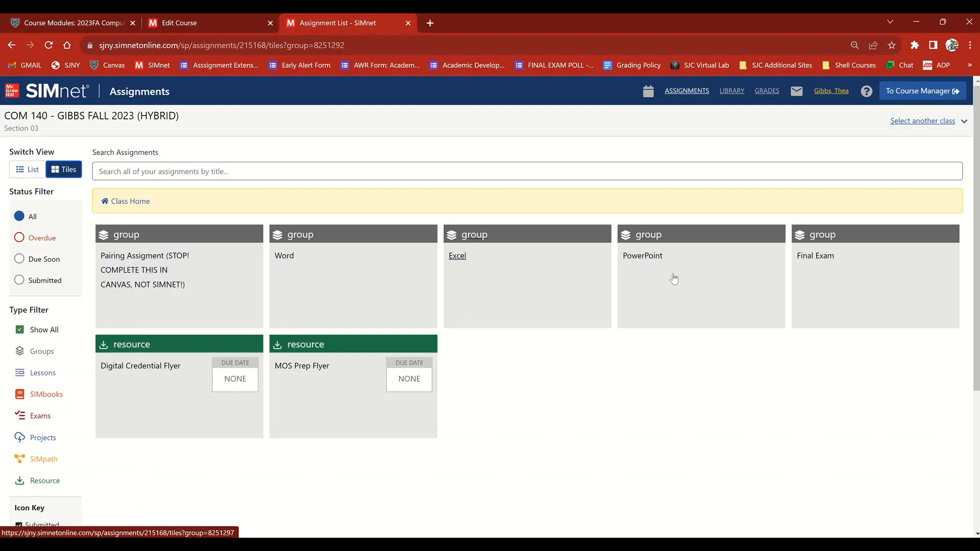
Examine the assignments in the Word group, return to the class home, and close the student view
click(305, 271)
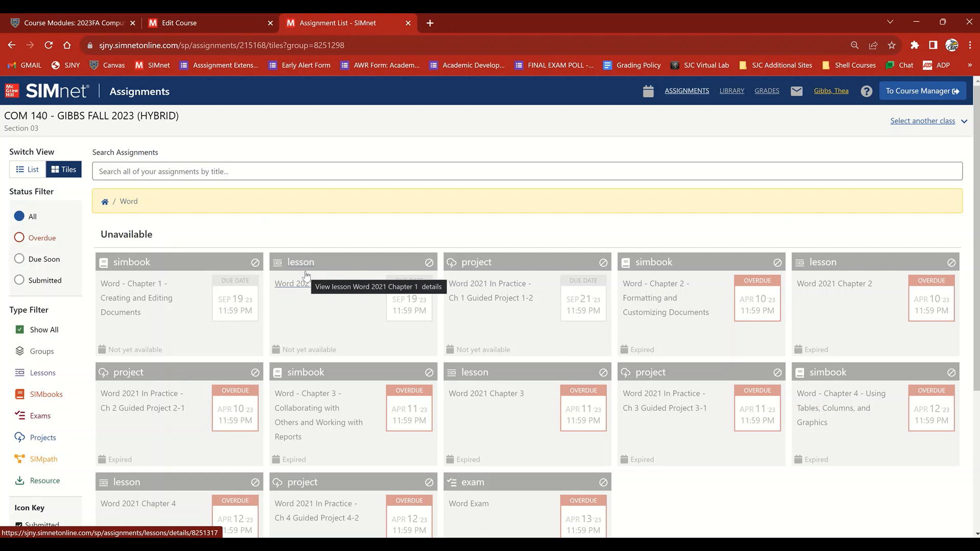
click(104, 202)
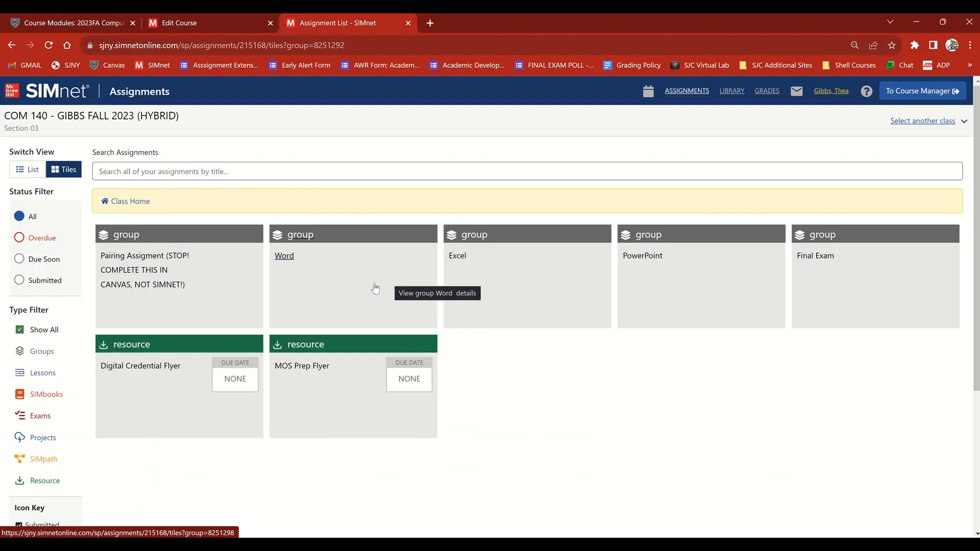
click(338, 275)
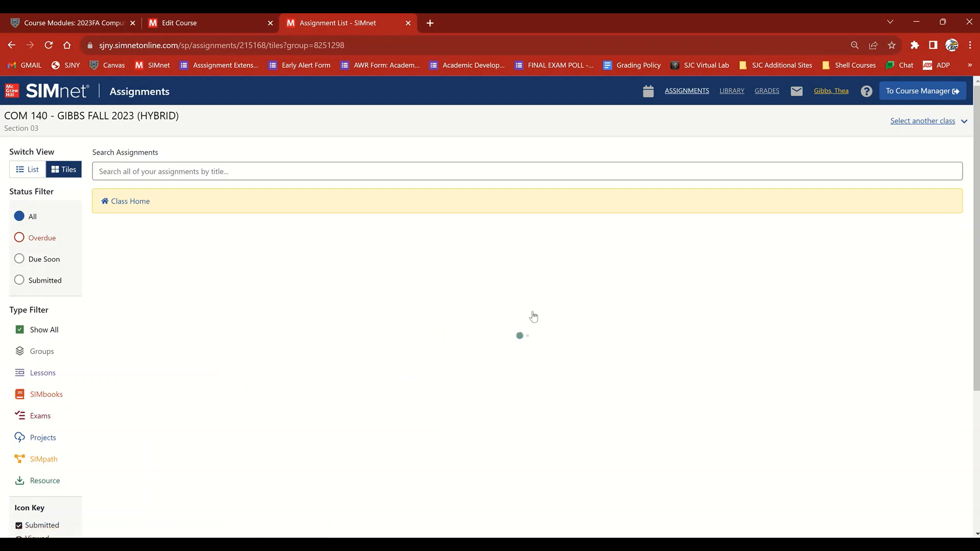
scroll(533, 317, down, 5)
scroll(561, 301, up, 2)
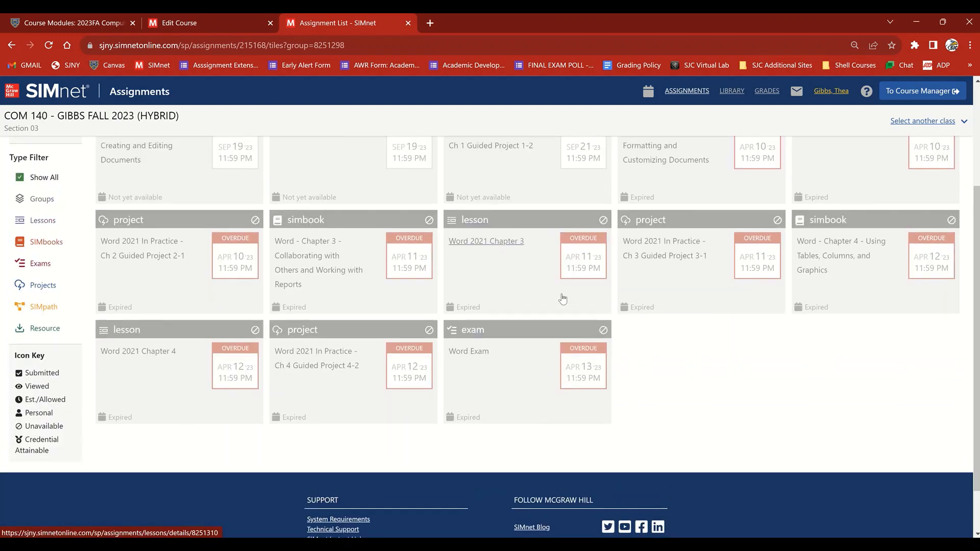
scroll(563, 299, up, 3)
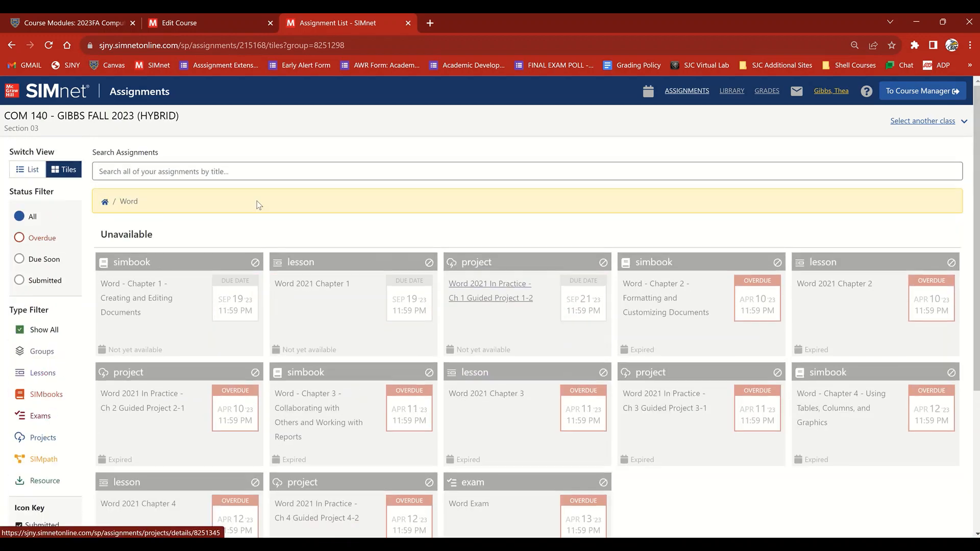
click(106, 202)
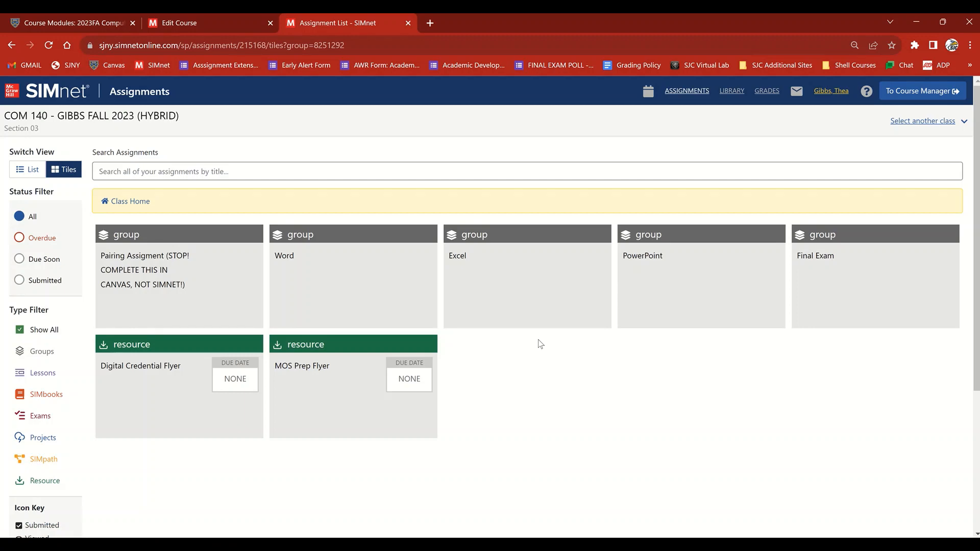
click(407, 23)
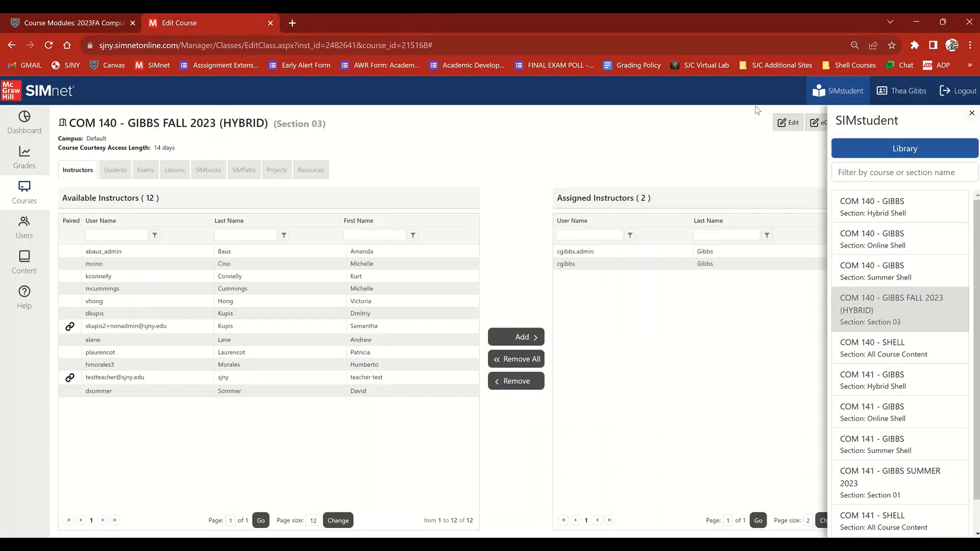
click(620, 145)
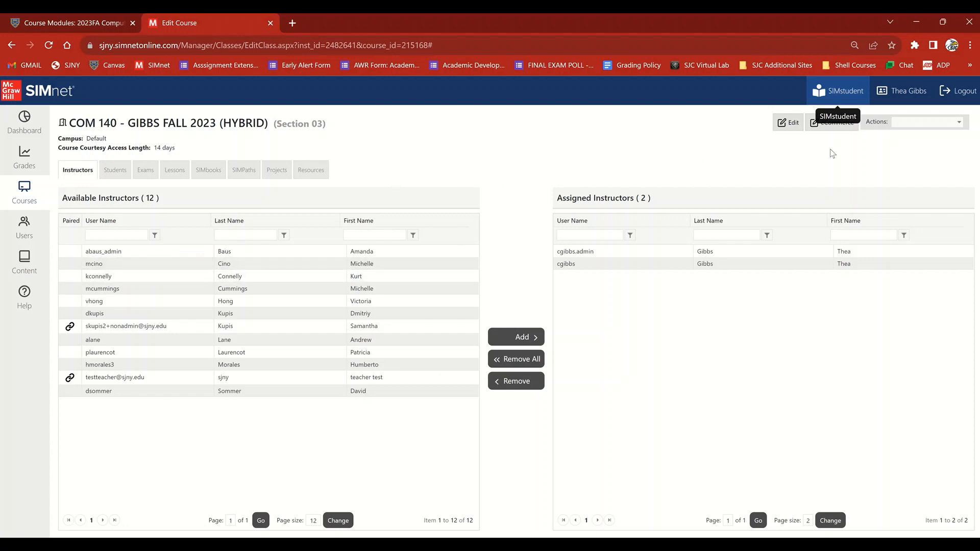
Open the course in the Course Organizer and check the Sort by options for the class home, keeping Custom Order
click(908, 125)
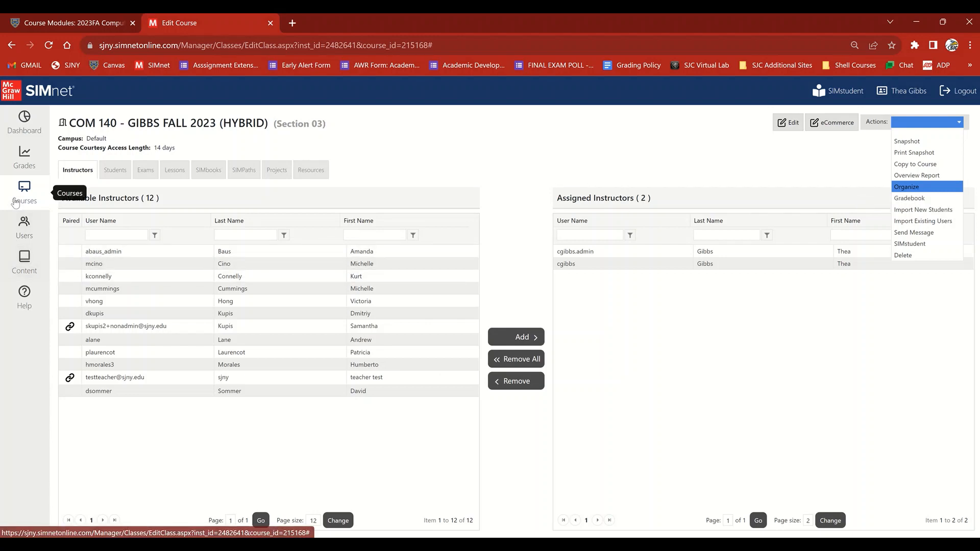
mouse_move(15, 203)
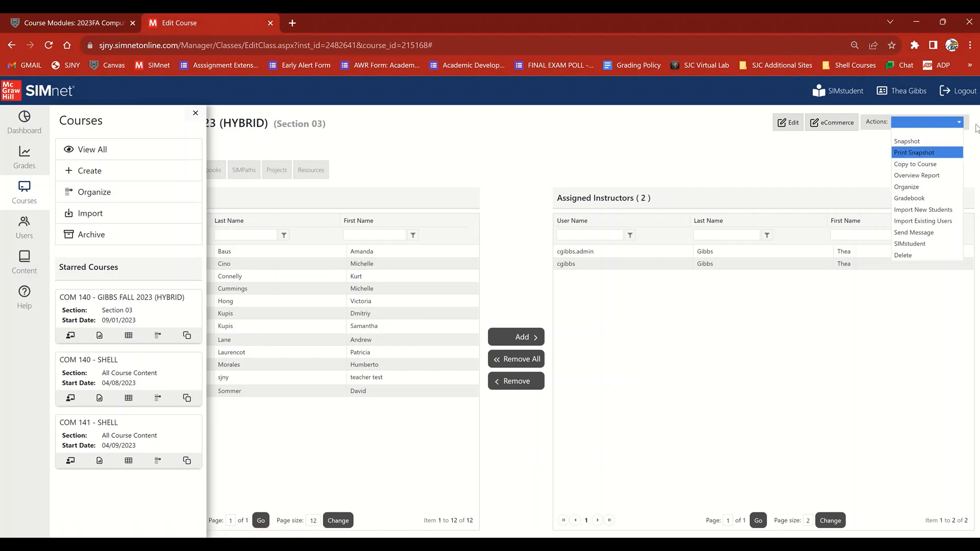
click(902, 187)
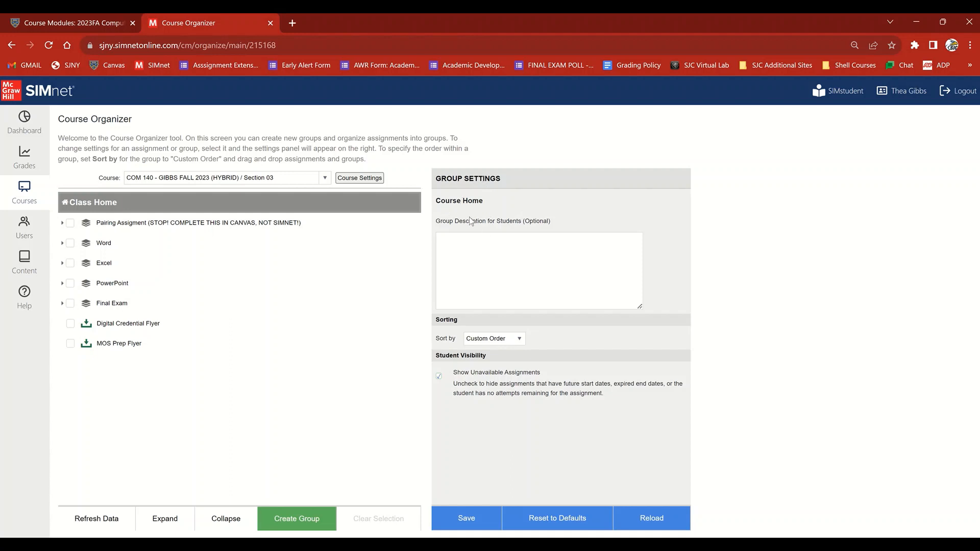
click(484, 341)
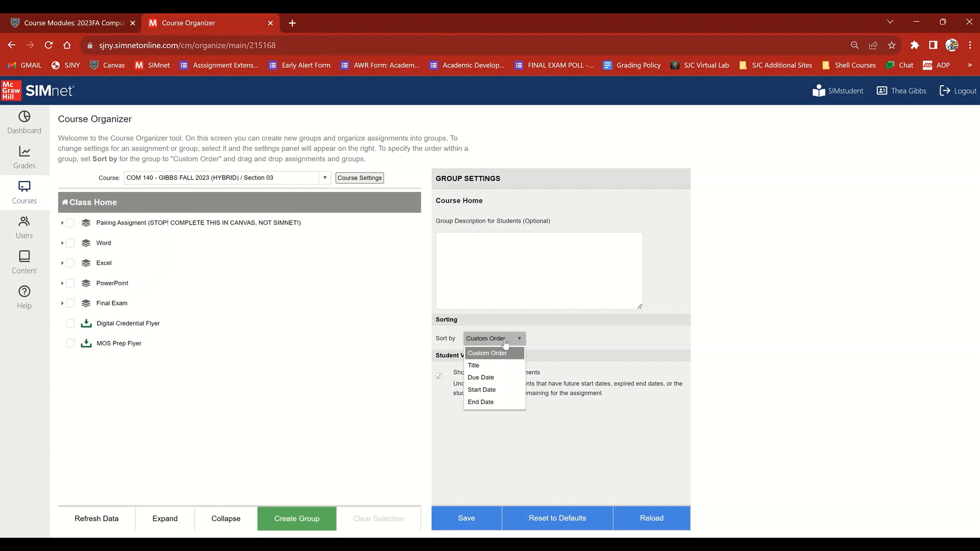
click(587, 346)
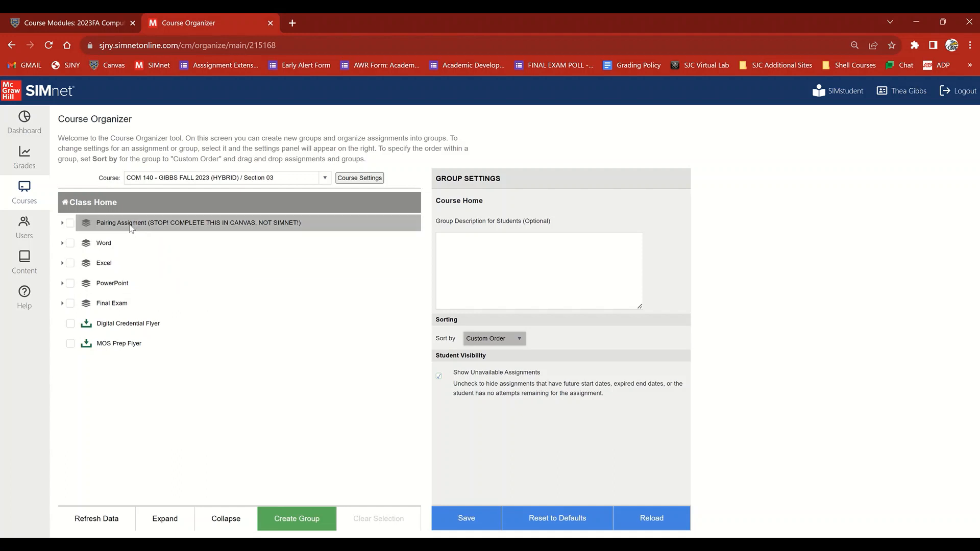
click(236, 450)
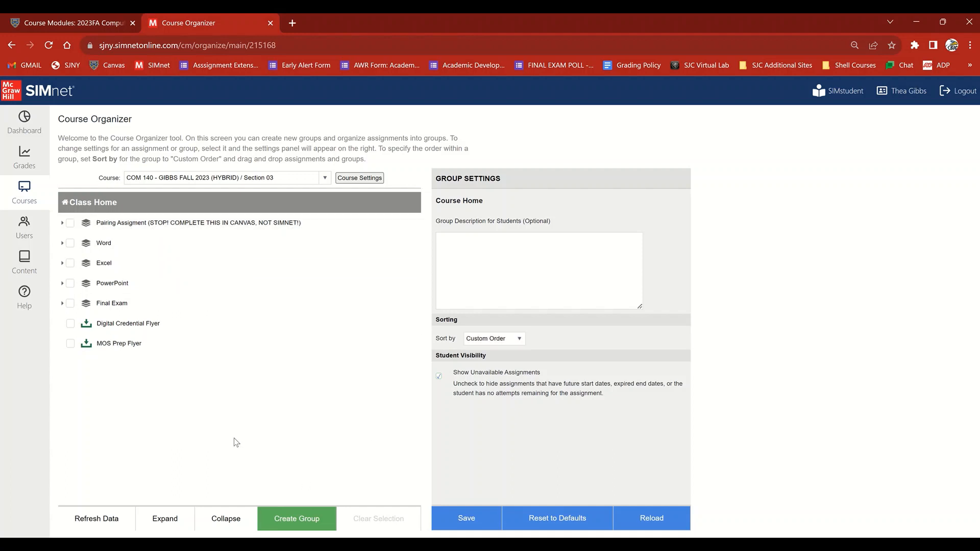
Create a new assignment group named Test in the class home
click(302, 523)
text(Test)
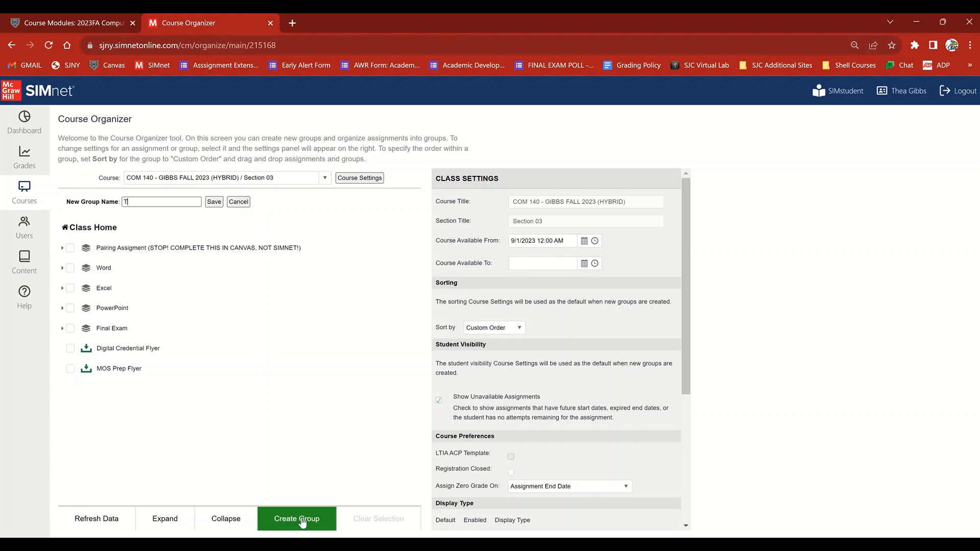
click(213, 203)
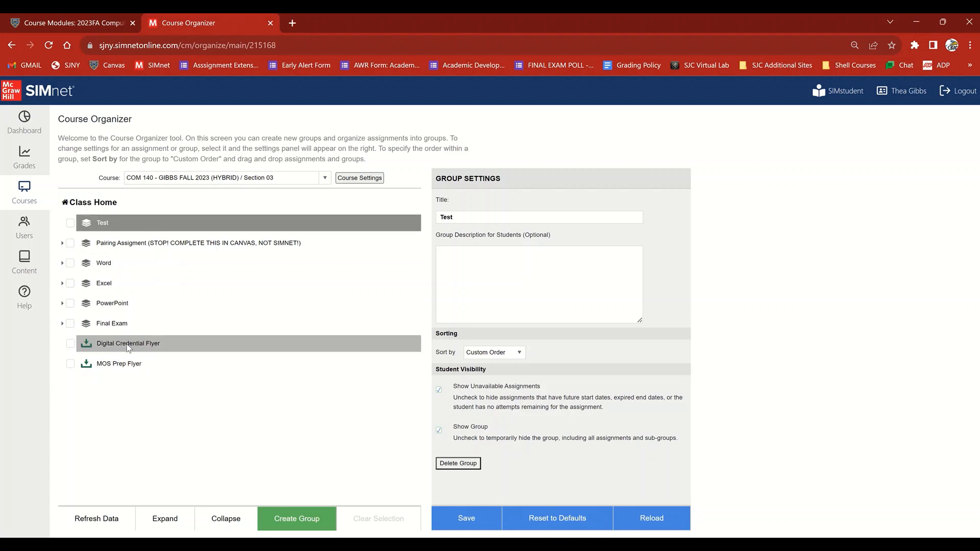
Move the Digital Credential Flyer into the Test group and back out to the class home
drag(128, 348, 105, 223)
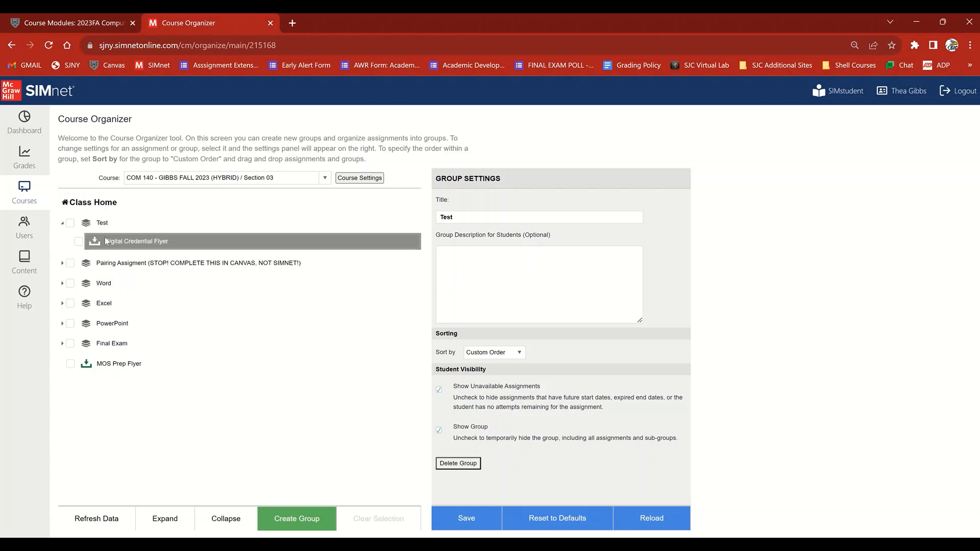
drag(108, 245, 99, 359)
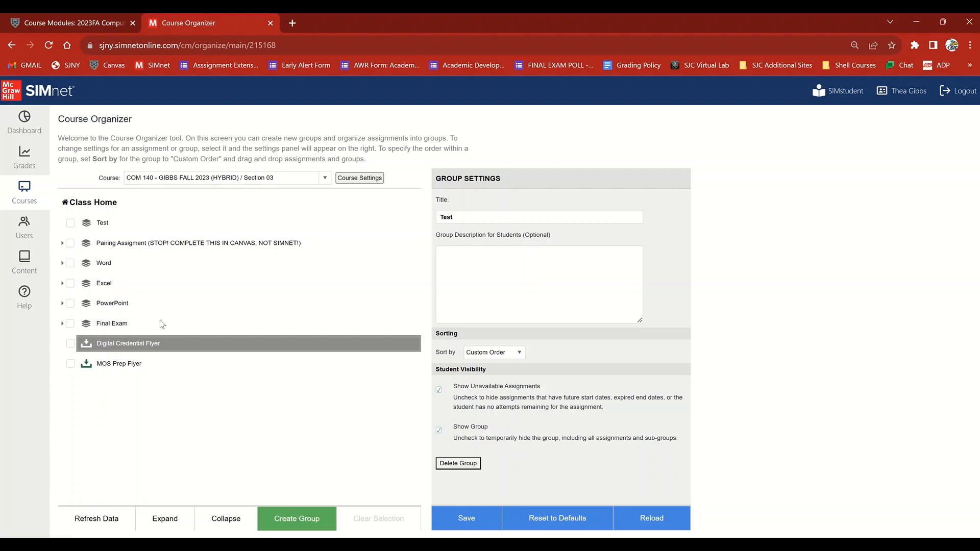
Check the Sort by options for the Test group, keeping Custom Order
click(101, 226)
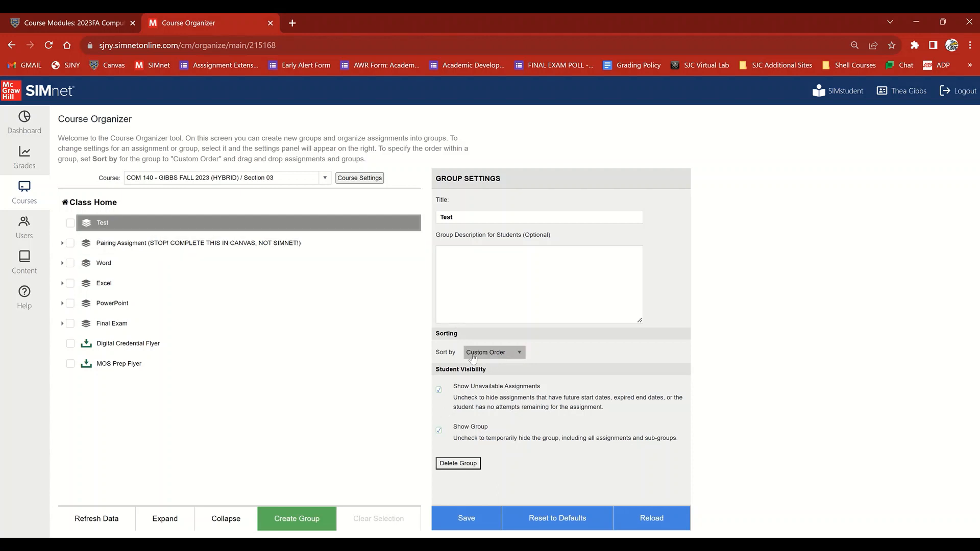
click(501, 358)
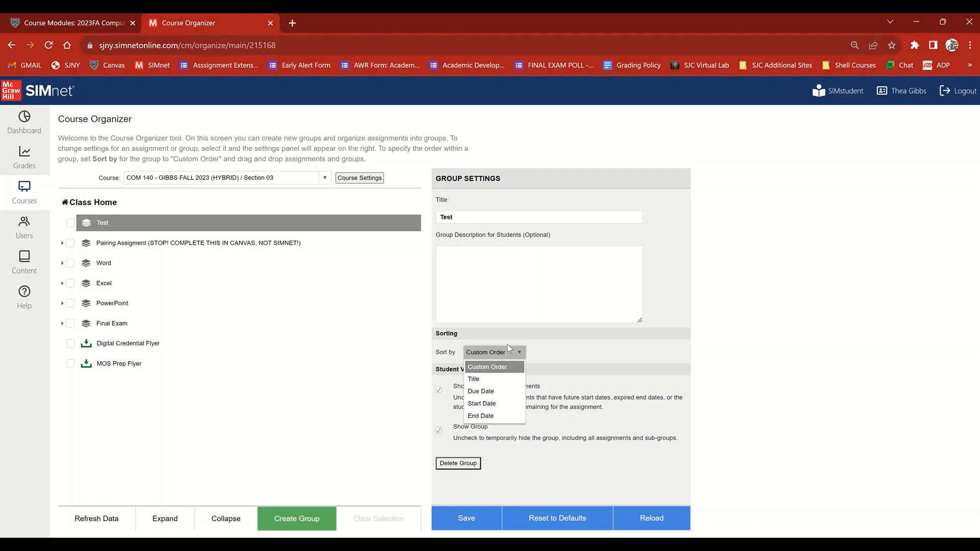
click(508, 348)
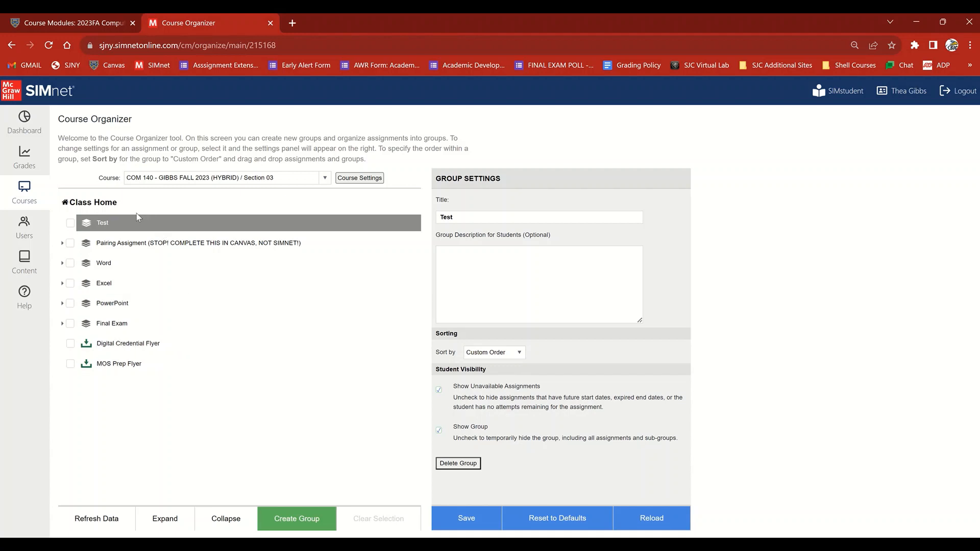
Expand the Word group, review the order of its assignments, and collapse the group again
click(63, 265)
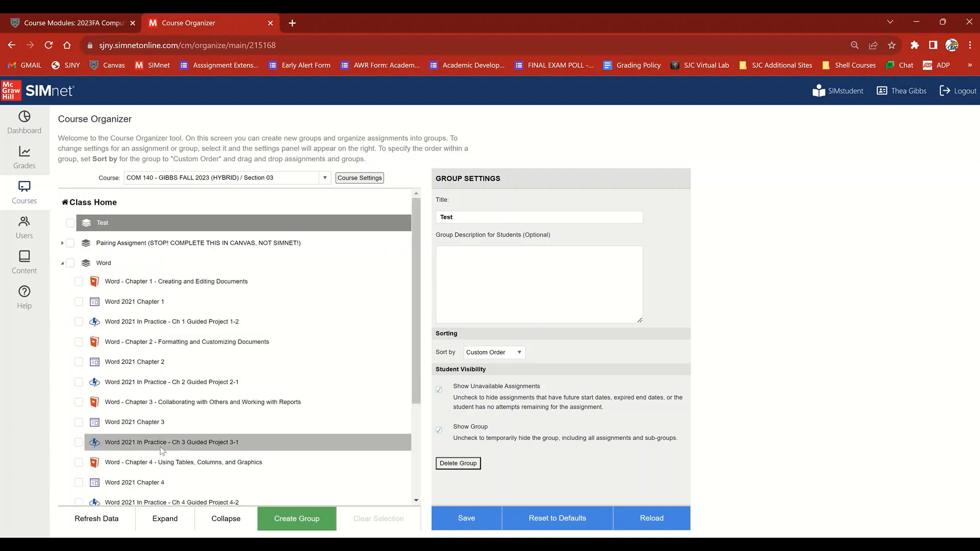
scroll(158, 459, down, 3)
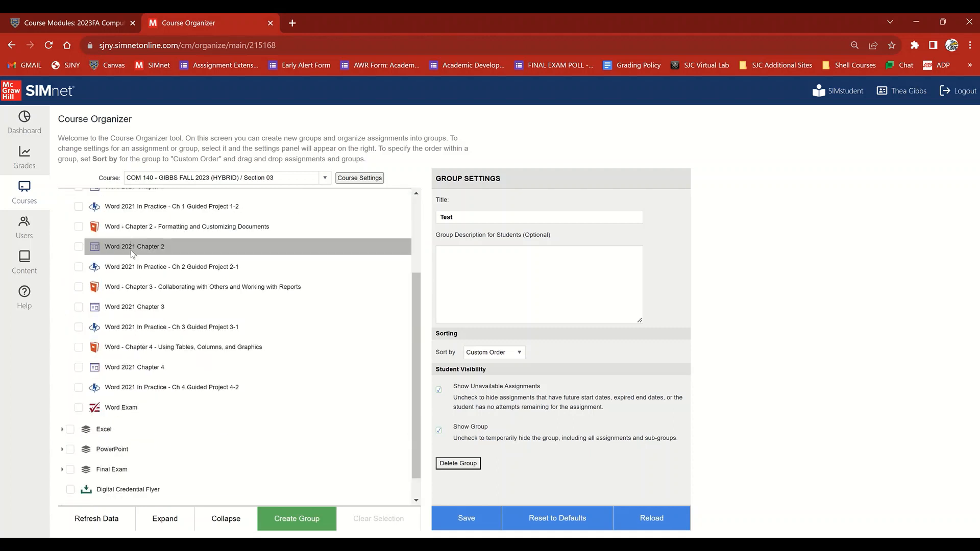
scroll(100, 245, up, 3)
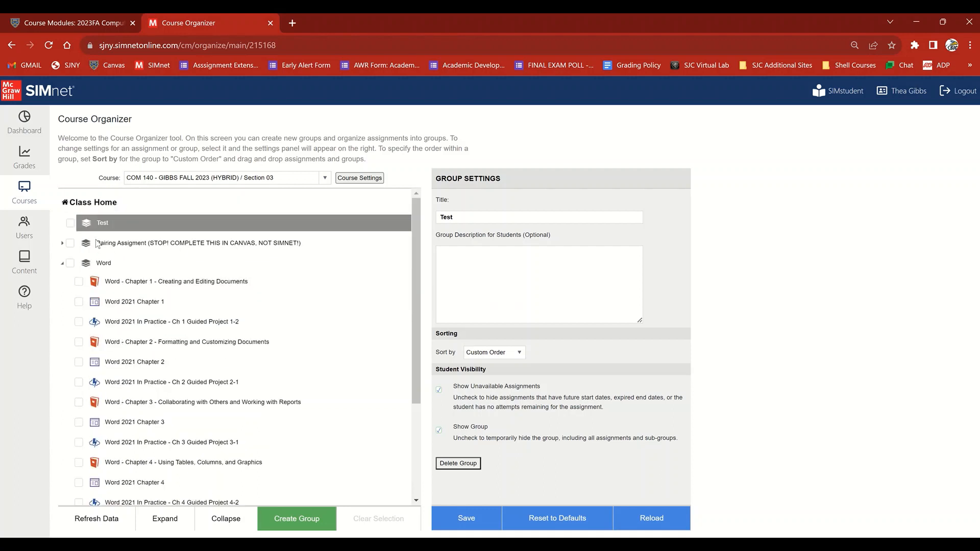
click(62, 263)
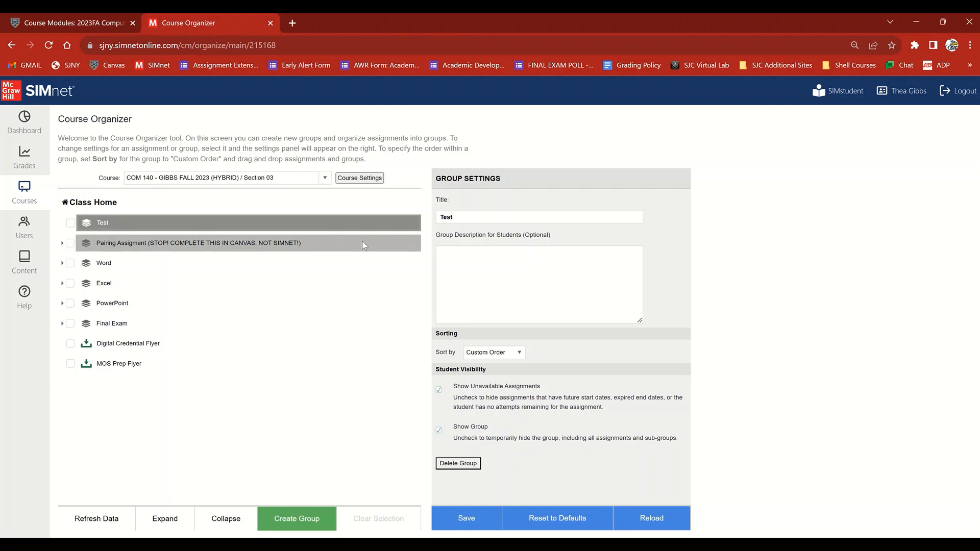
Delete the Test group and switch to the HYBRID 140 SIMnet SHELL modules in Canvas
click(458, 464)
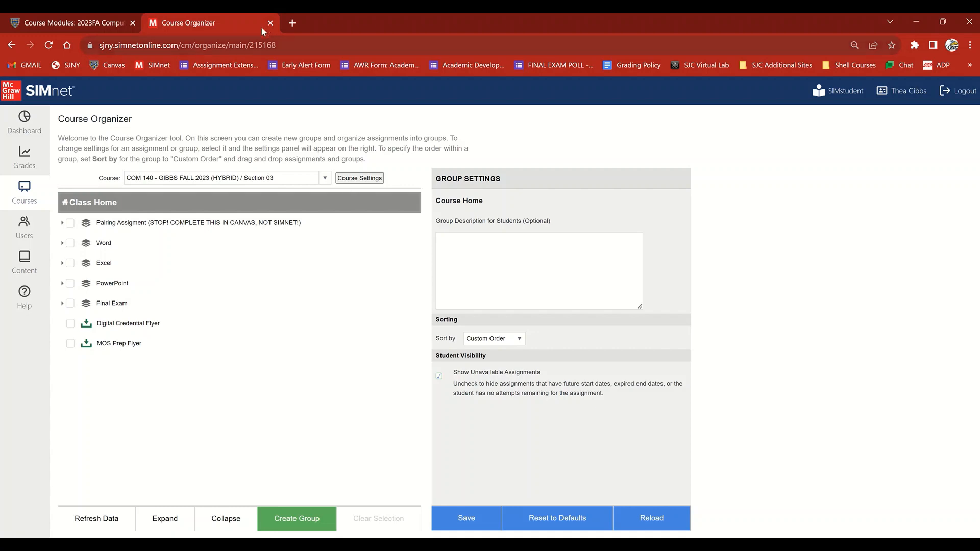
click(116, 23)
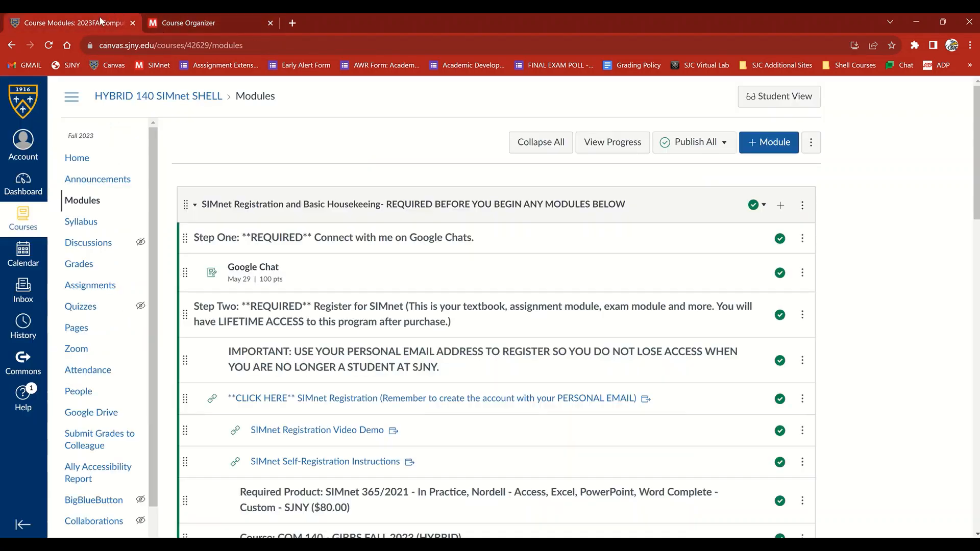
click(181, 22)
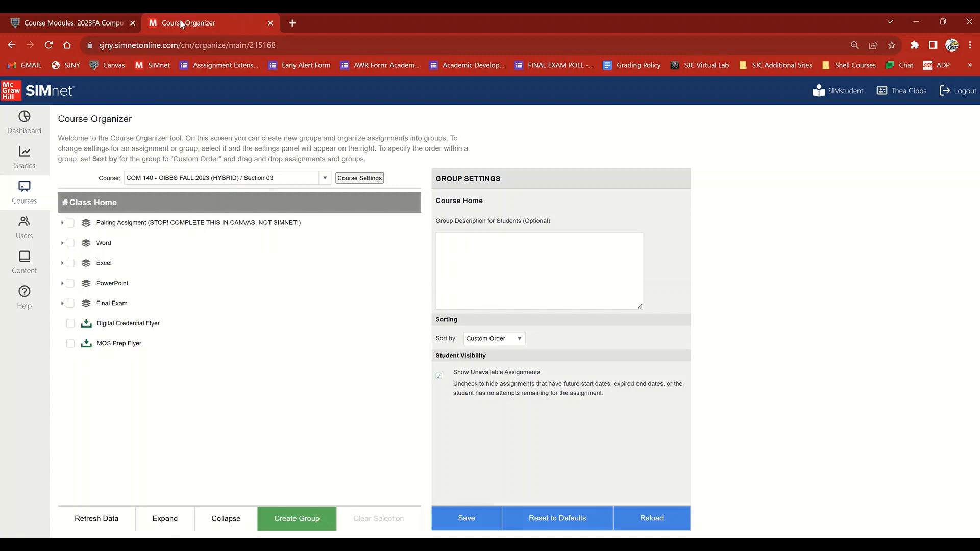
click(76, 23)
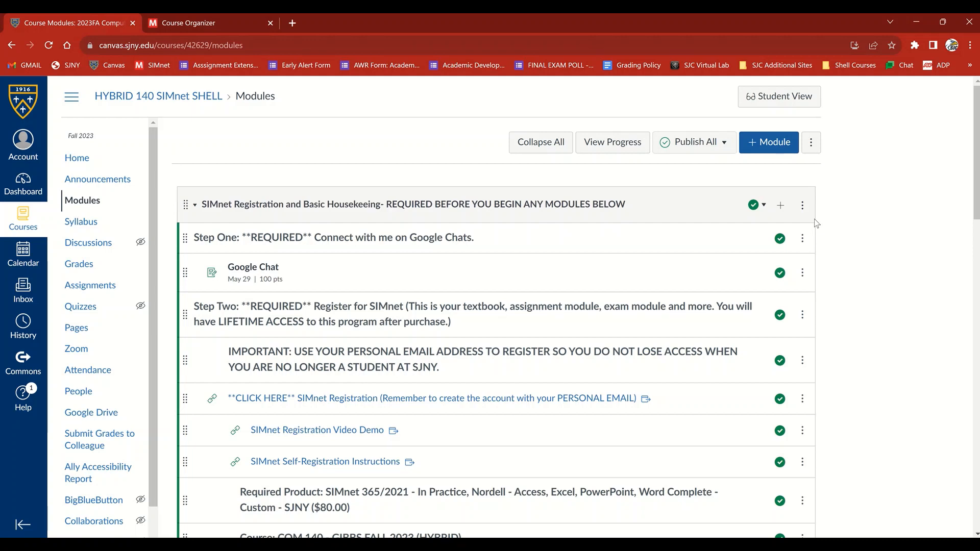
Launch McGraw Hill SIMnet LTIA from the SIMnet Registration module, confirm the SJNY school URL, and choose to pair an existing SIMnet course
click(802, 207)
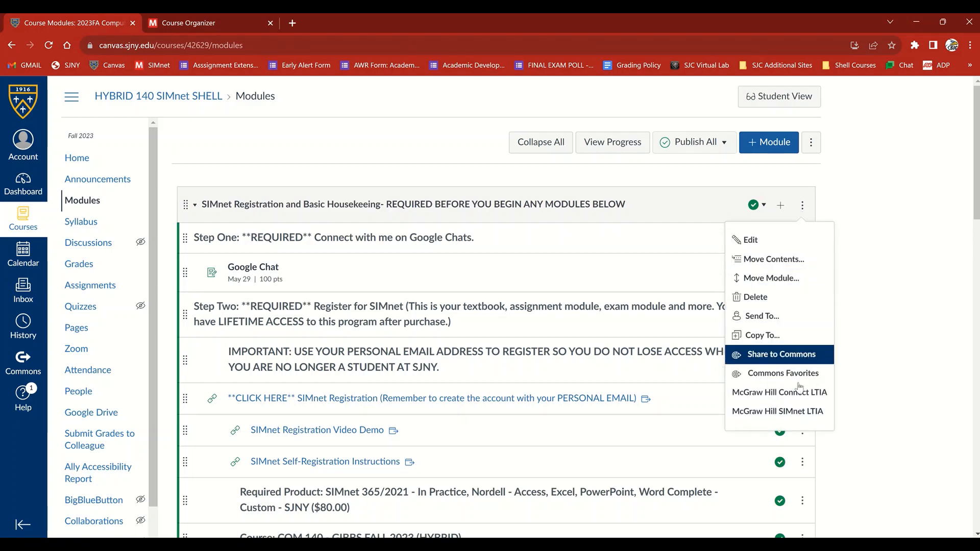
click(806, 411)
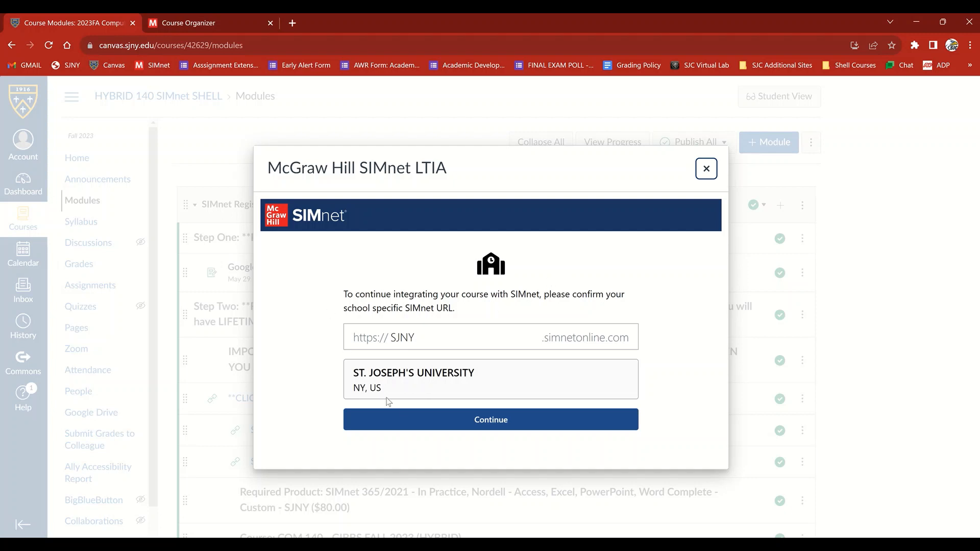
click(482, 421)
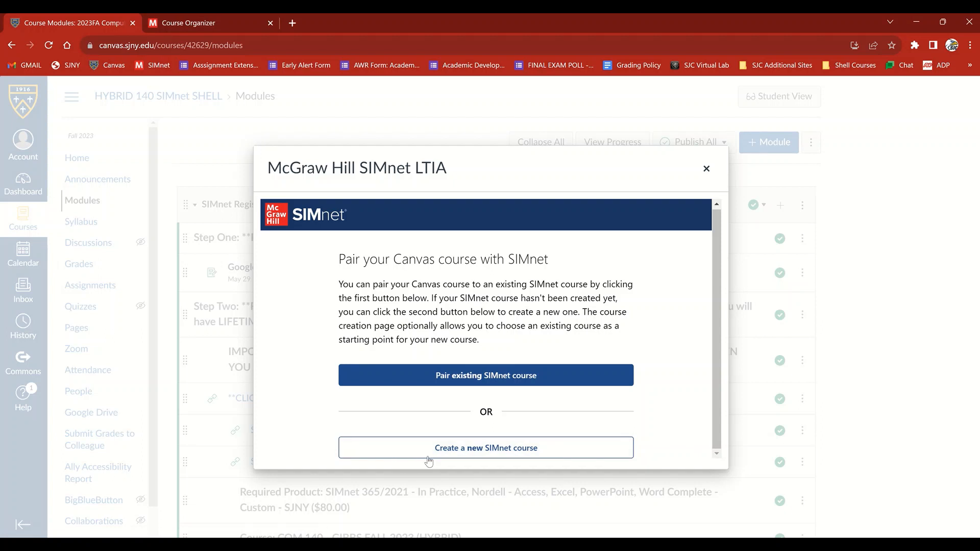
click(490, 374)
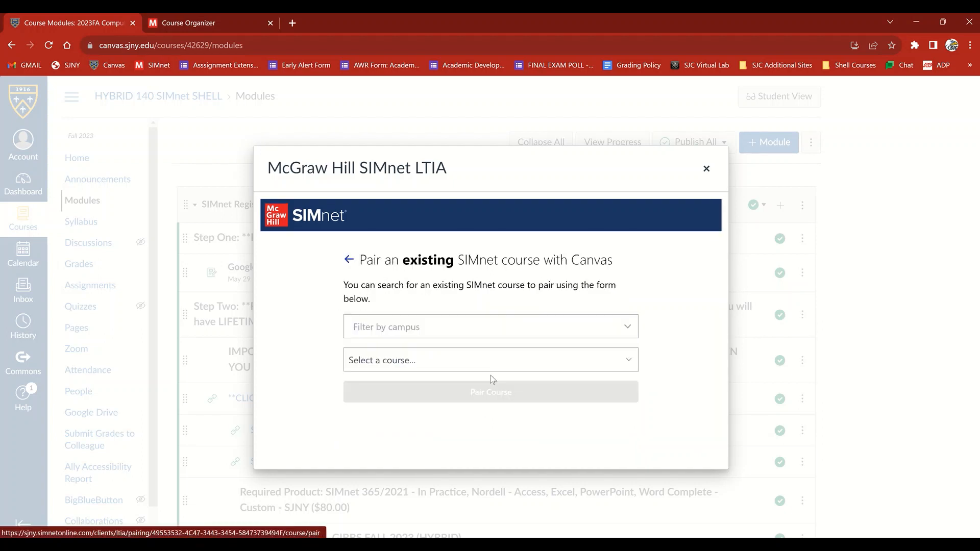
Pair the Canvas course with the COM 140 Fall 2023 (HYBRID) course, Section 03, and close the pairing window
click(408, 327)
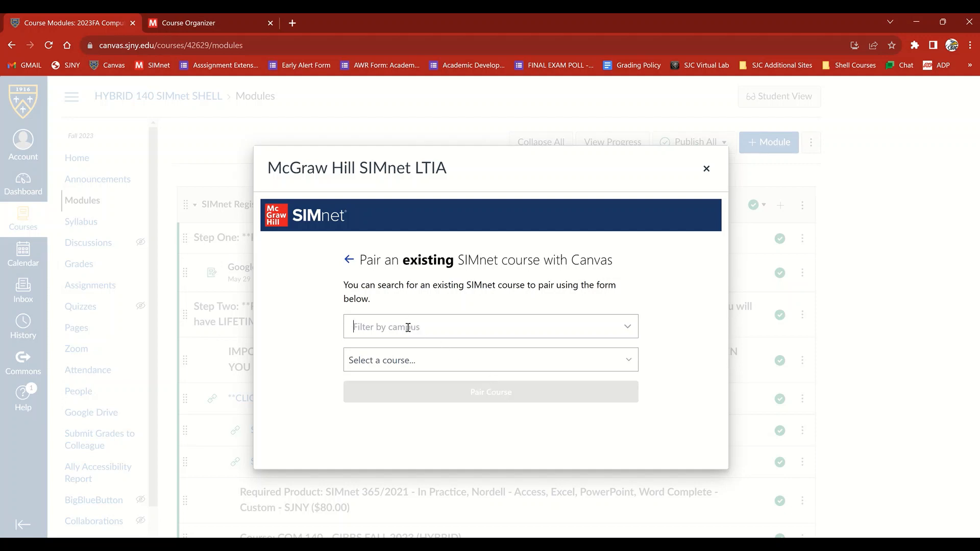
click(425, 362)
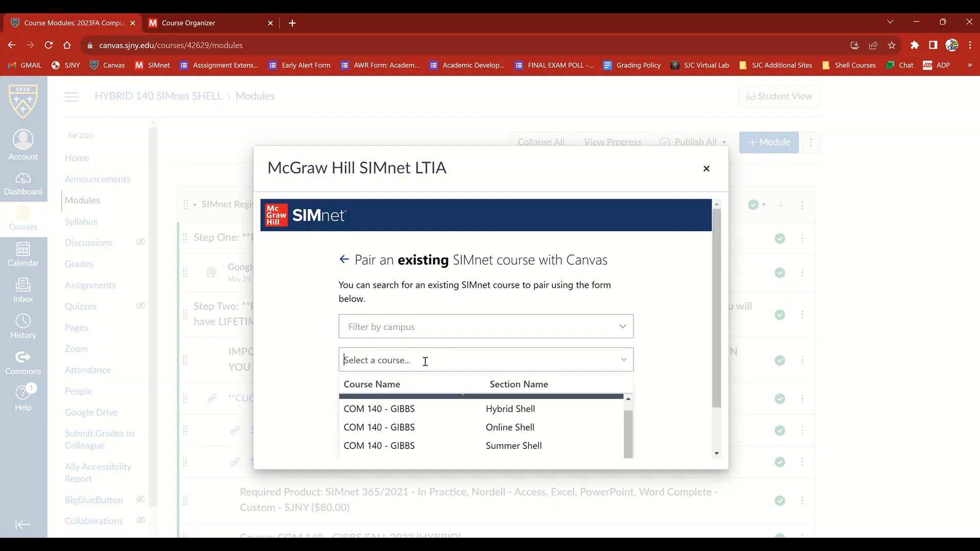
scroll(434, 406, down, 1)
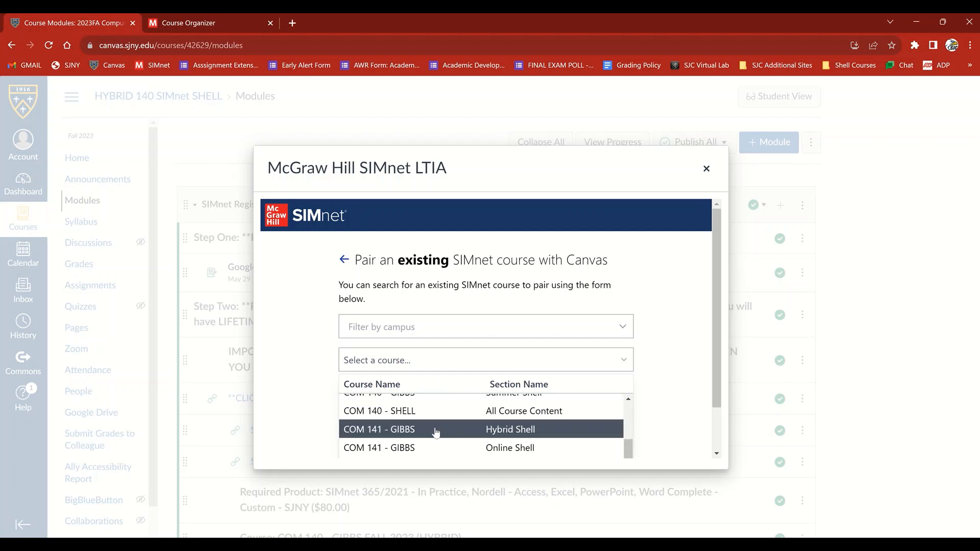
scroll(432, 450, up, 1)
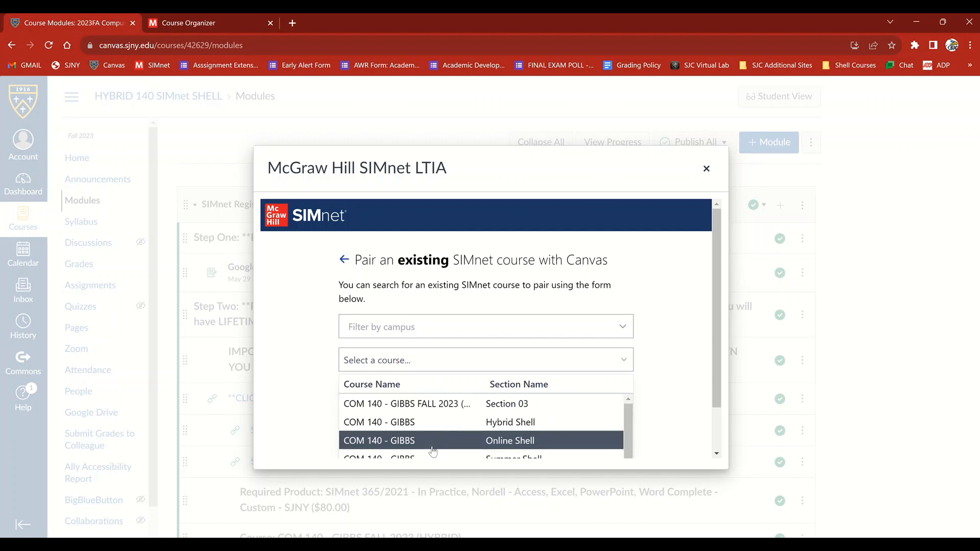
click(427, 404)
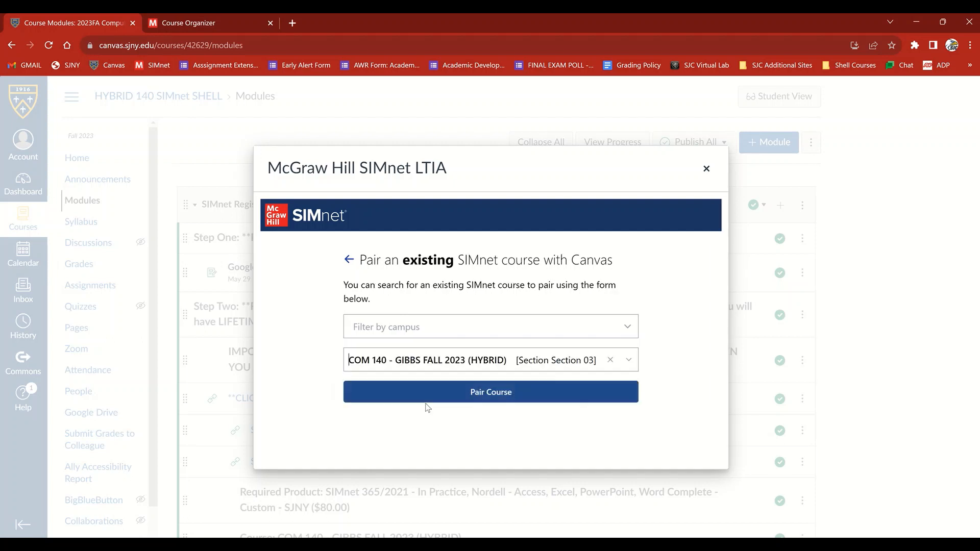
click(511, 394)
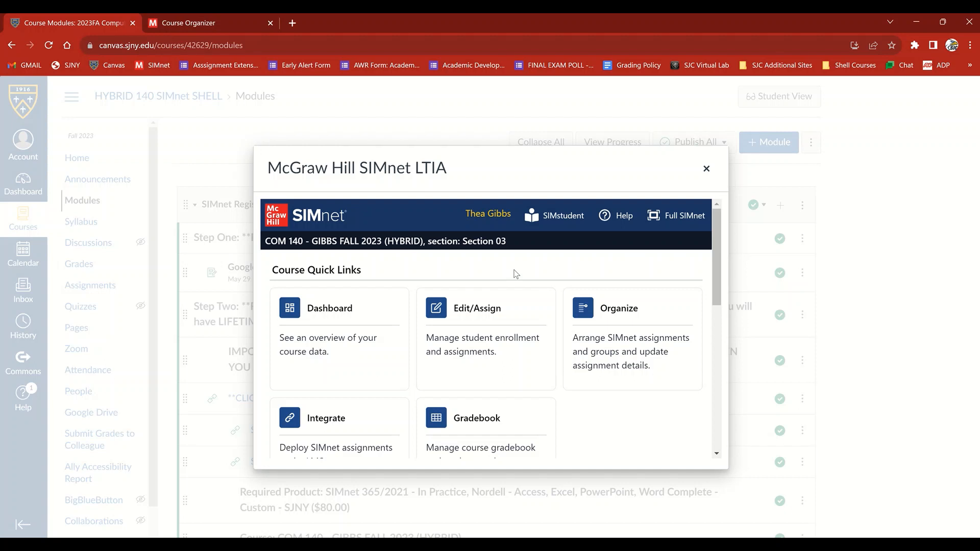
click(706, 169)
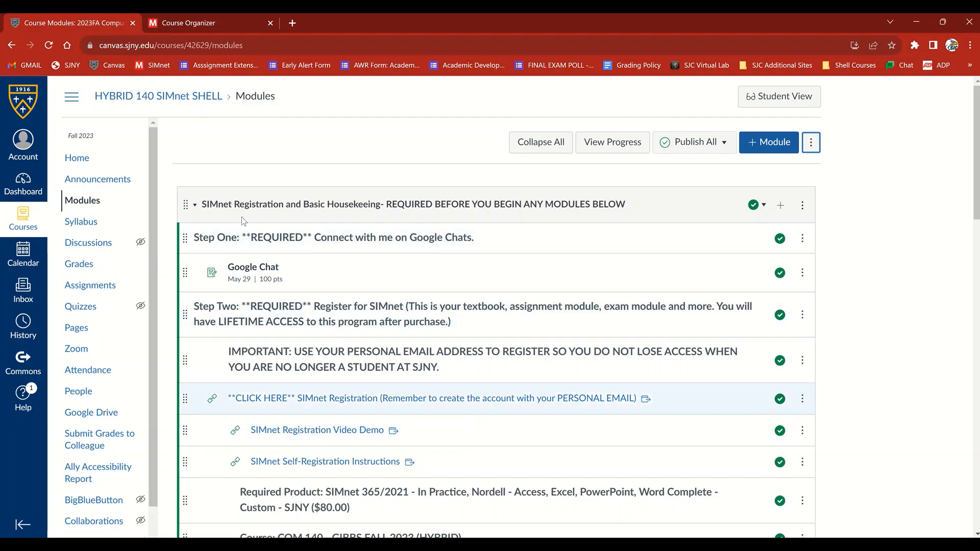
Remove the existing Pairing Assignment from the SIMnet Registration and Basic Housekeeping module
scroll(415, 230, down, 1)
scroll(415, 230, up, 1)
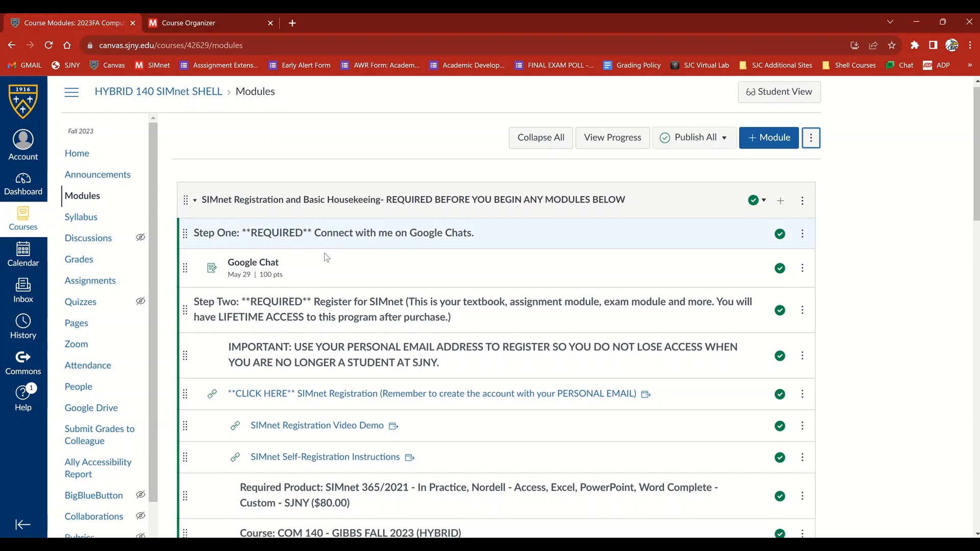
scroll(343, 250, down, 1)
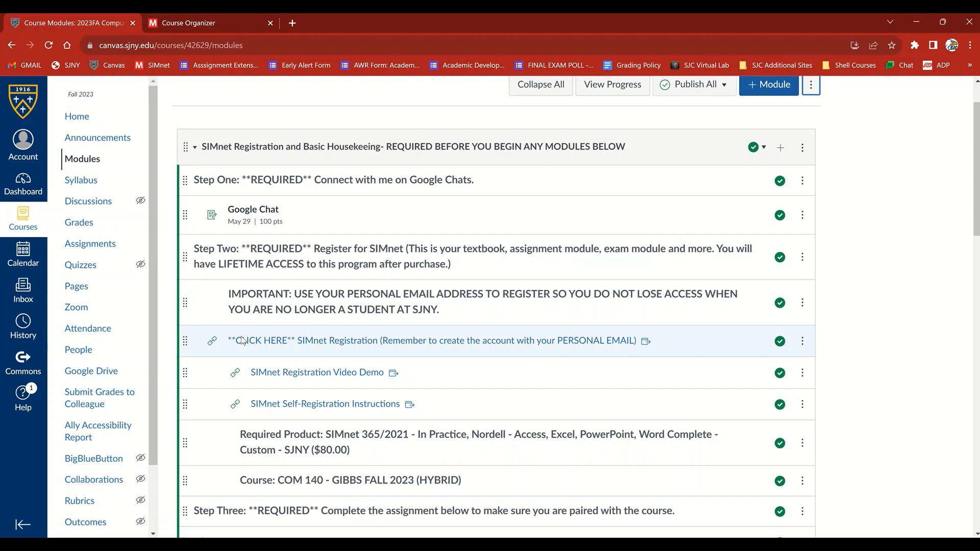
scroll(380, 373, down, 2)
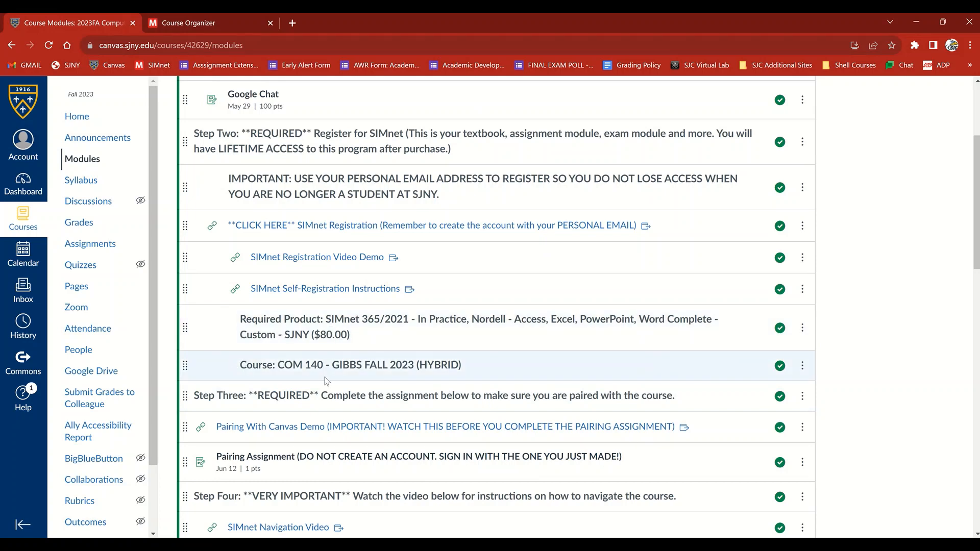
scroll(323, 365, down, 1)
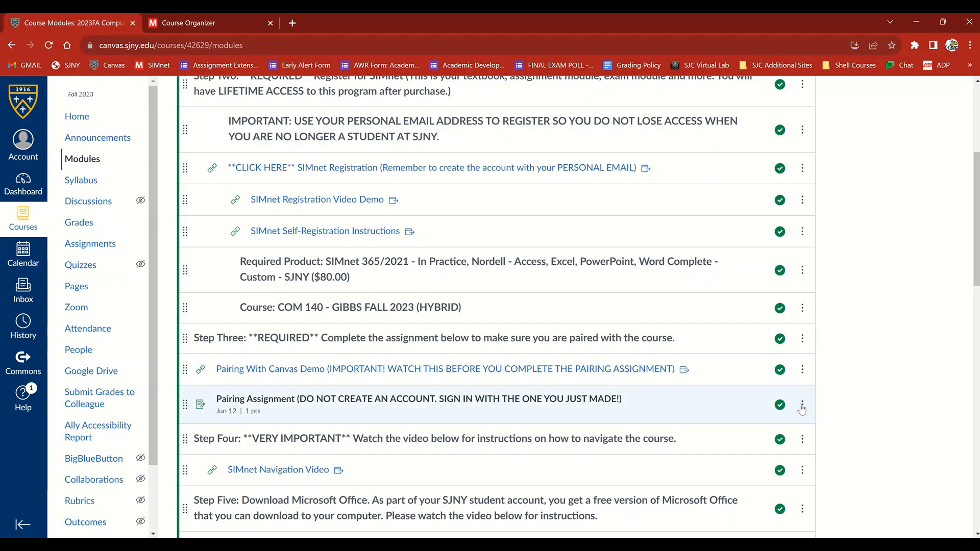
click(802, 406)
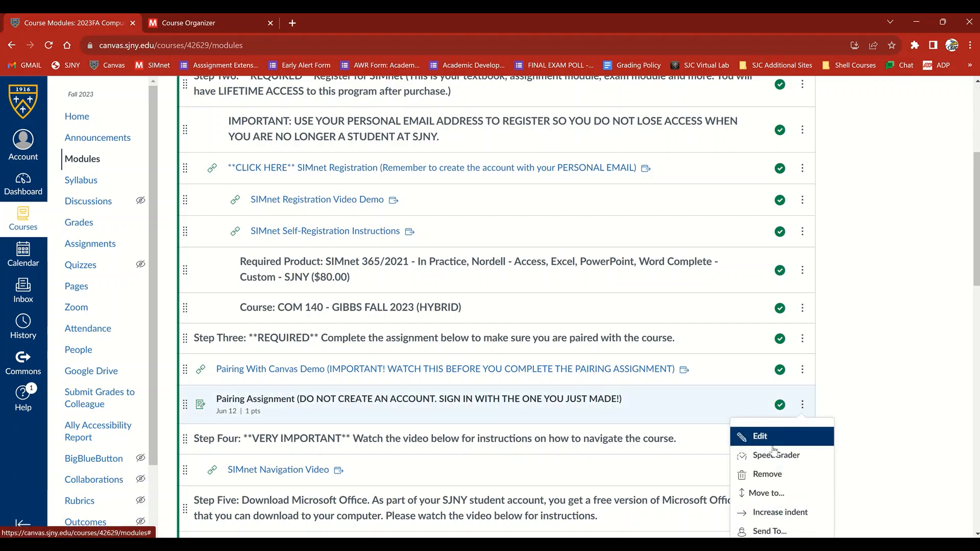
click(775, 480)
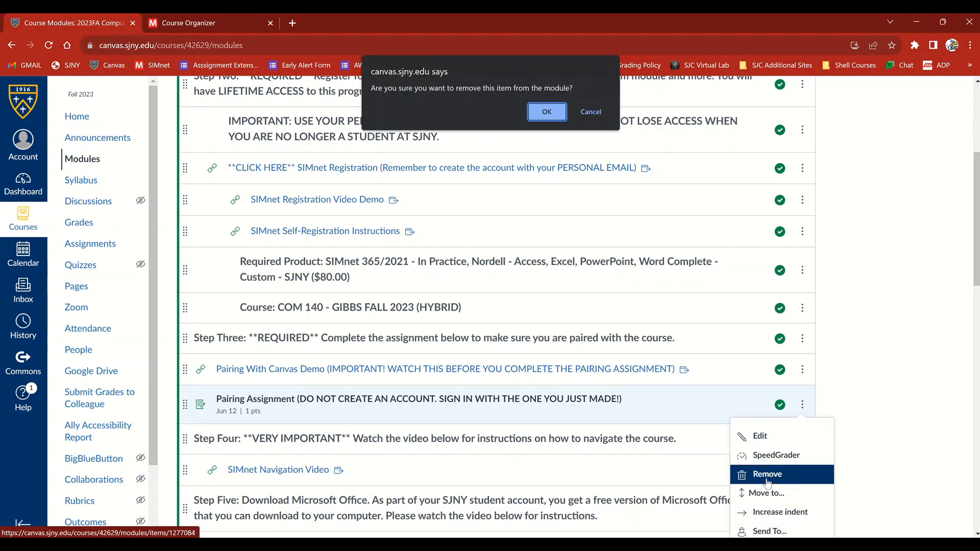
click(537, 113)
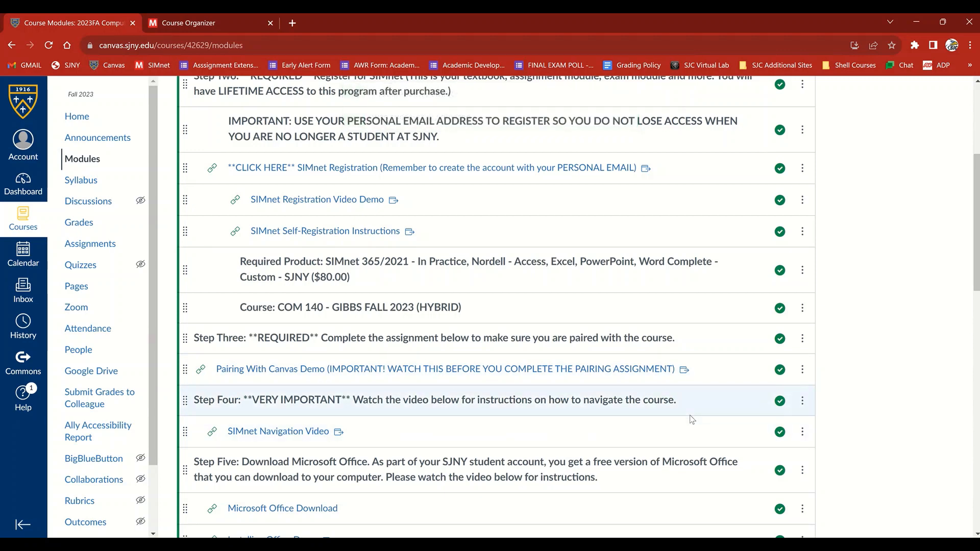
Launch McGraw Hill SIMnet LTIA from the SIMnet Registration and Basic Housekeeping module and open the course integration list
scroll(689, 417, up, 5)
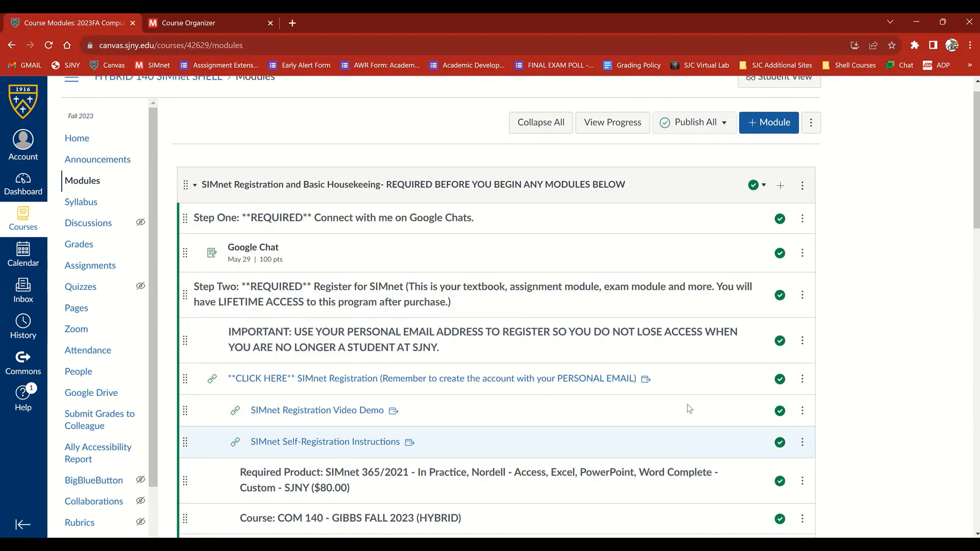
click(803, 209)
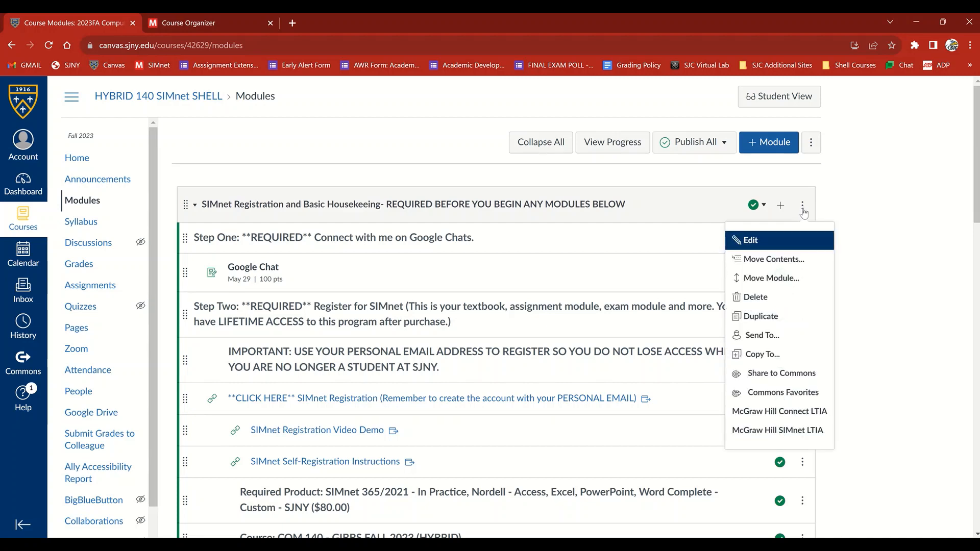
click(807, 434)
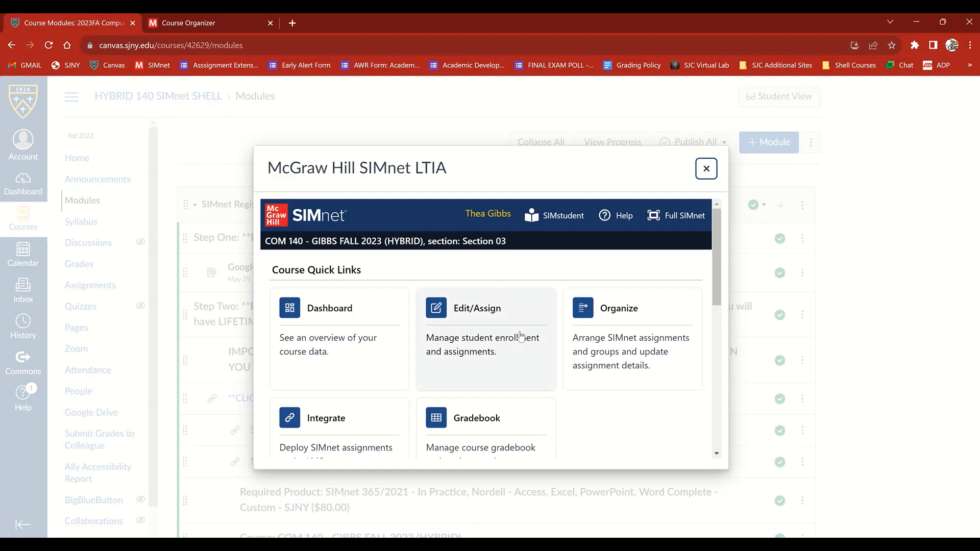
scroll(521, 337, down, 1)
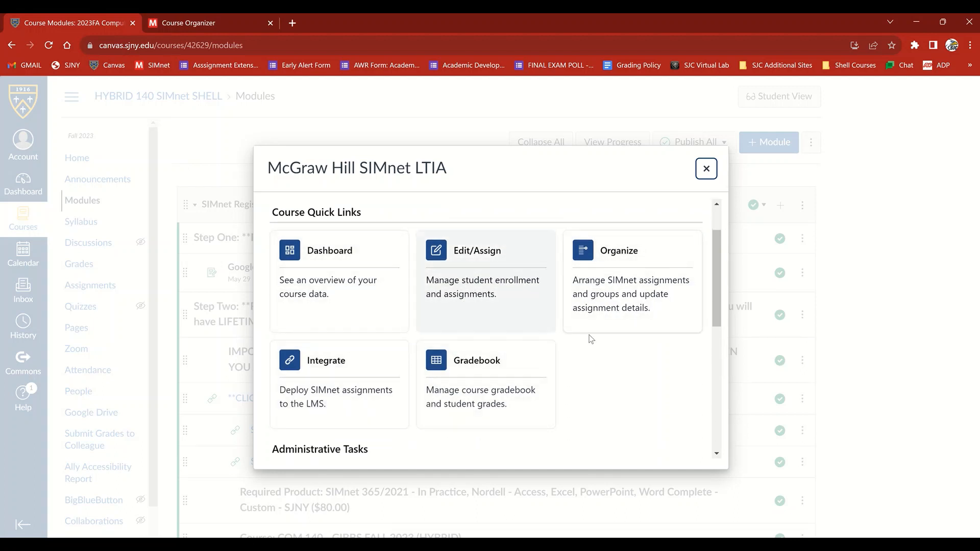
scroll(486, 342, down, 2)
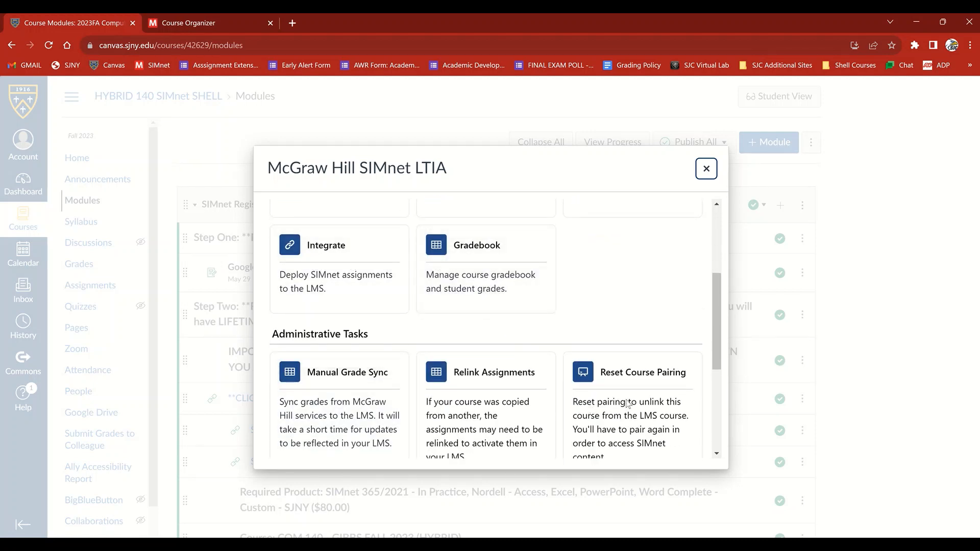
scroll(632, 400, down, 1)
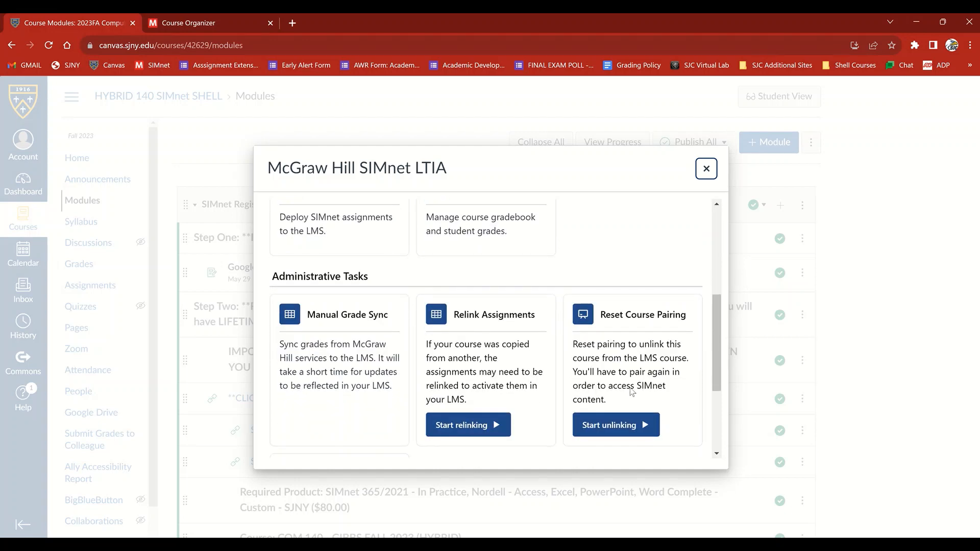
scroll(502, 381, up, 1)
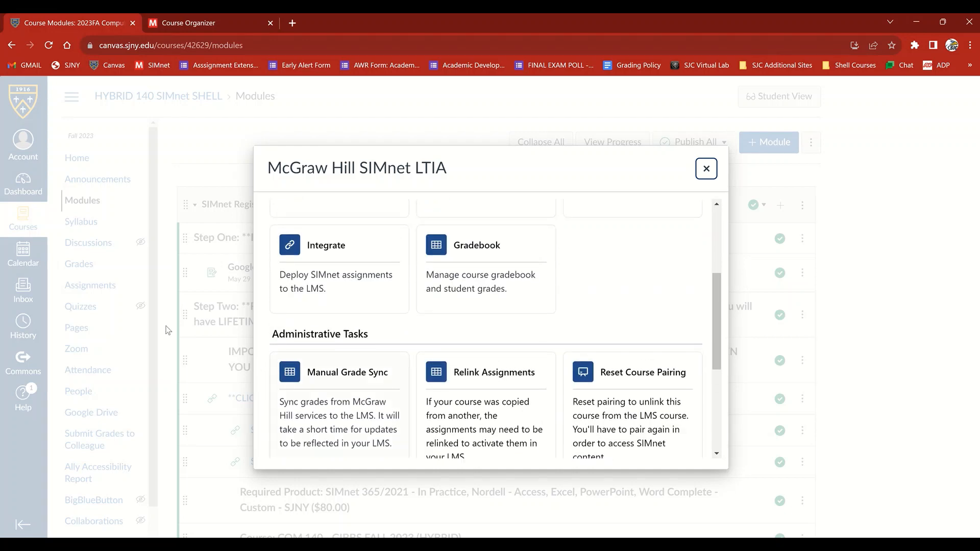
click(305, 252)
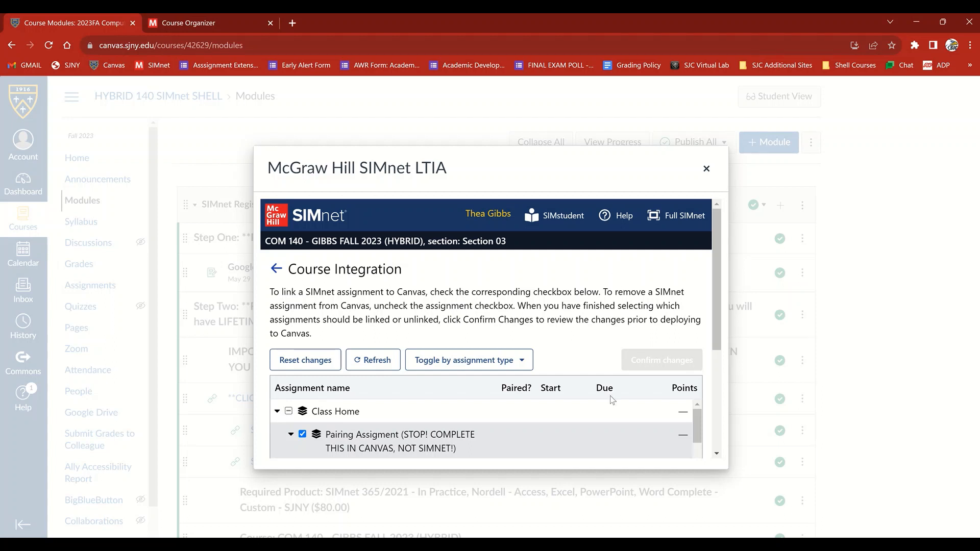
Unlink the Pairing Assignment from the Canvas course and deploy the change to Canvas
drag(716, 300, 720, 334)
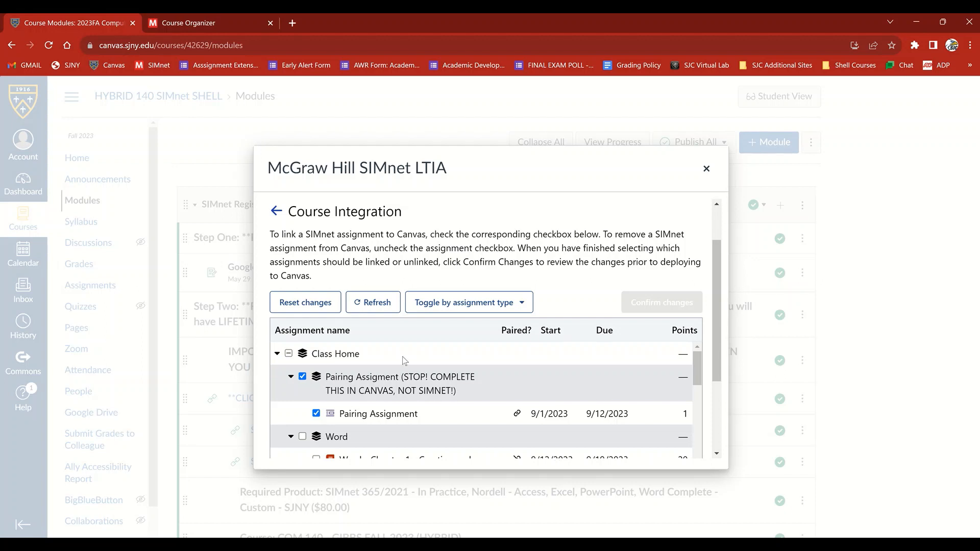
click(303, 377)
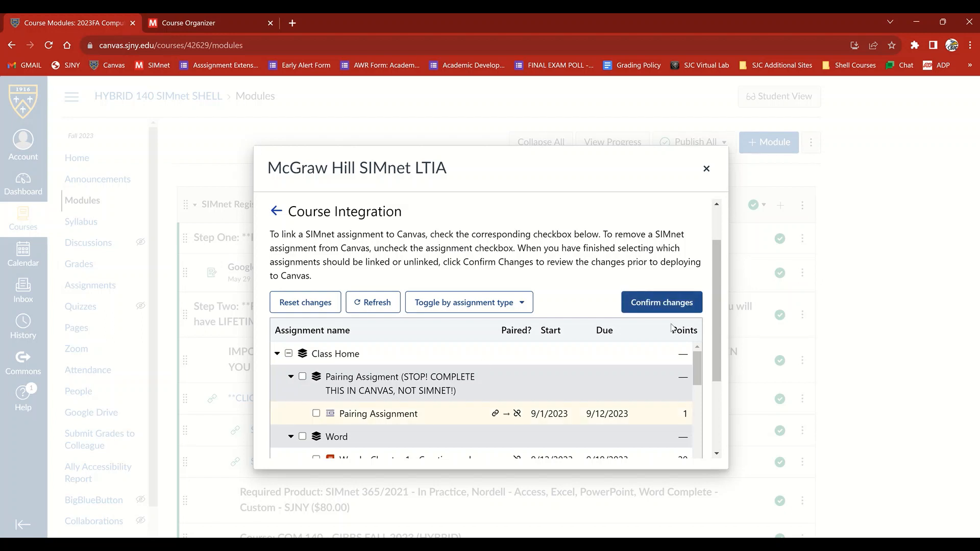
click(659, 306)
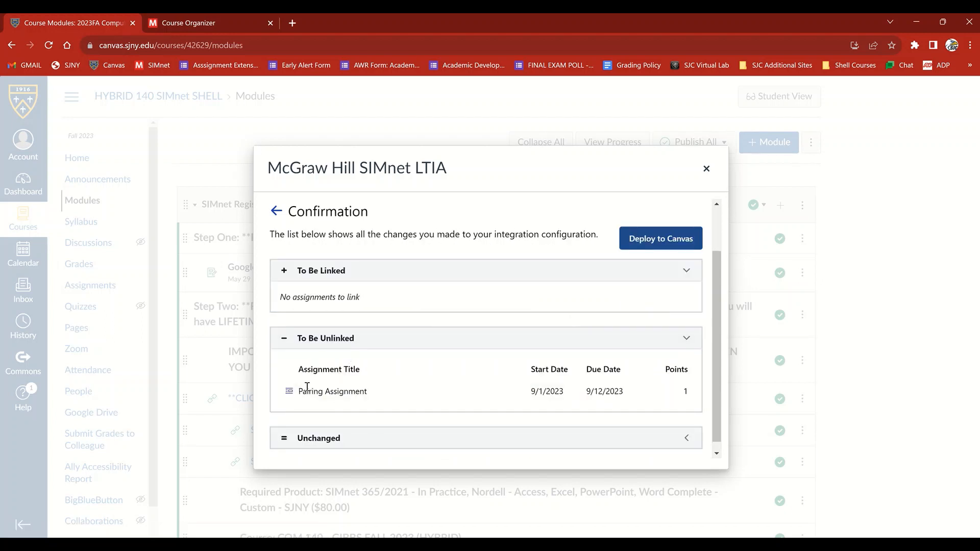
click(656, 241)
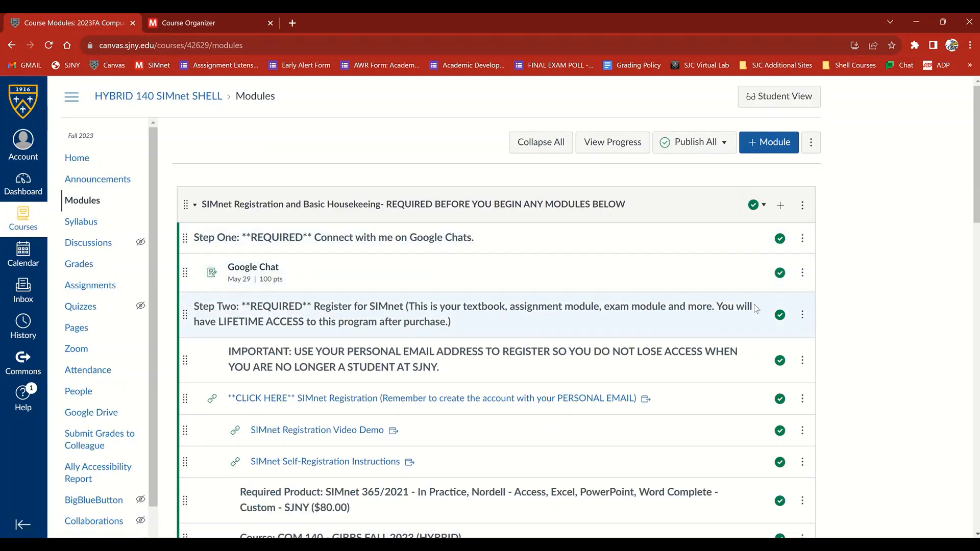
Link the Pairing Assignment again through the SIMnet Registration module's SIMnet LTIA integration and deploy it to Canvas
click(802, 206)
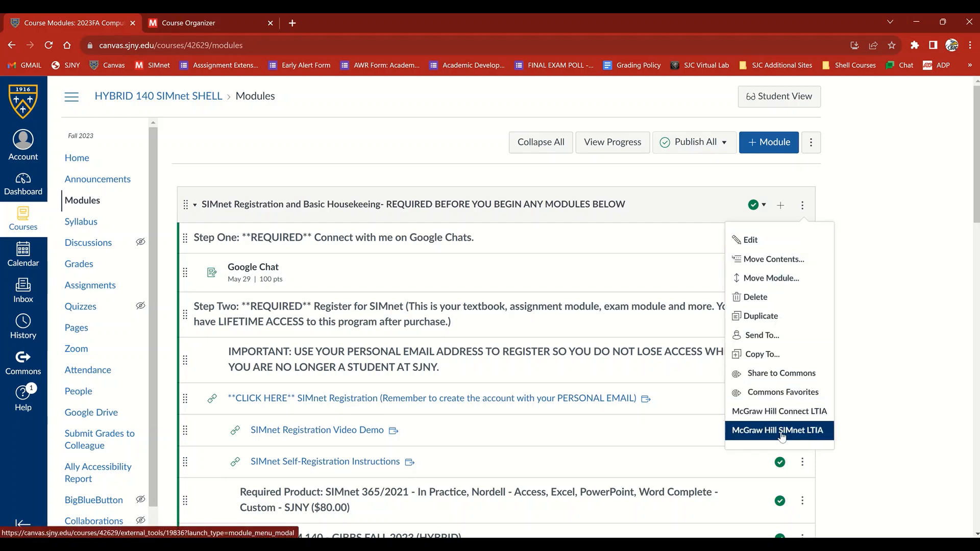
click(781, 433)
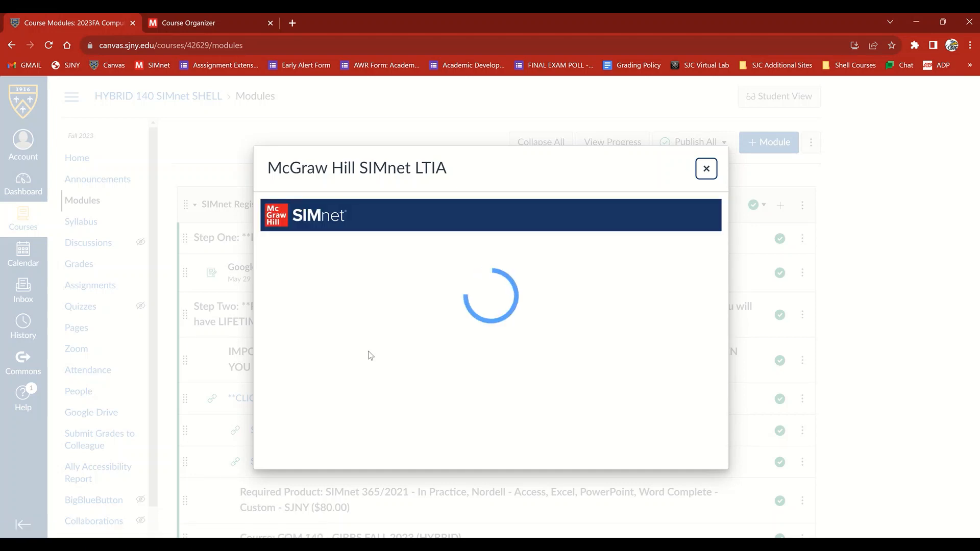
click(330, 441)
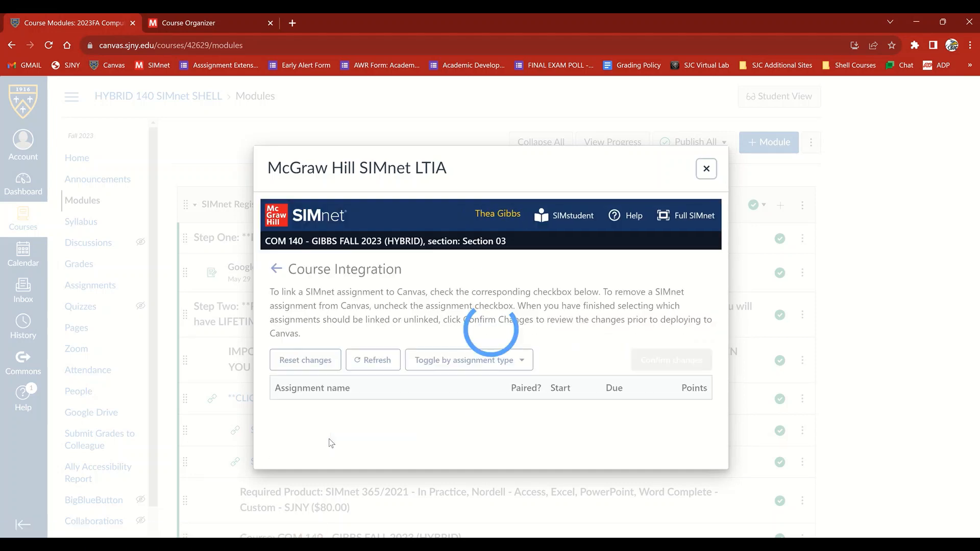
scroll(430, 333, down, 1)
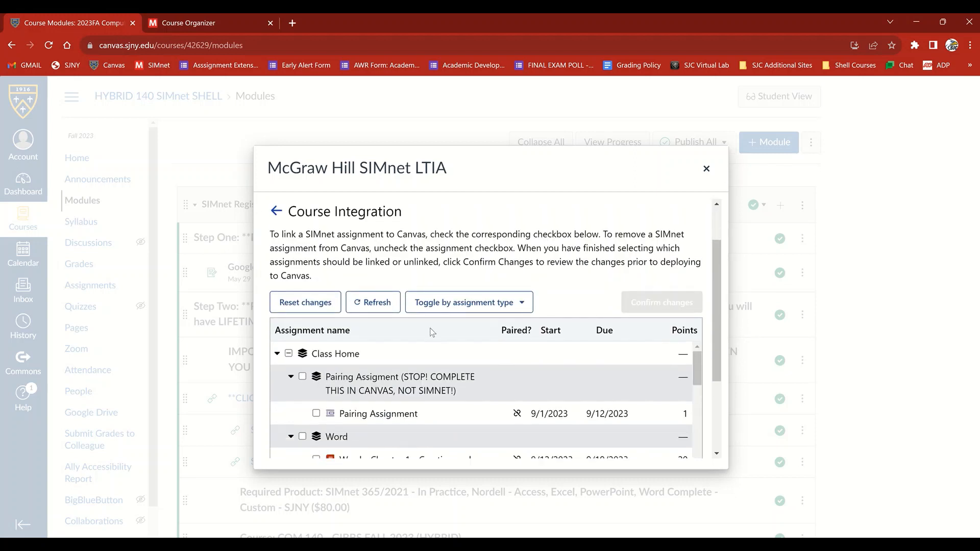
click(317, 414)
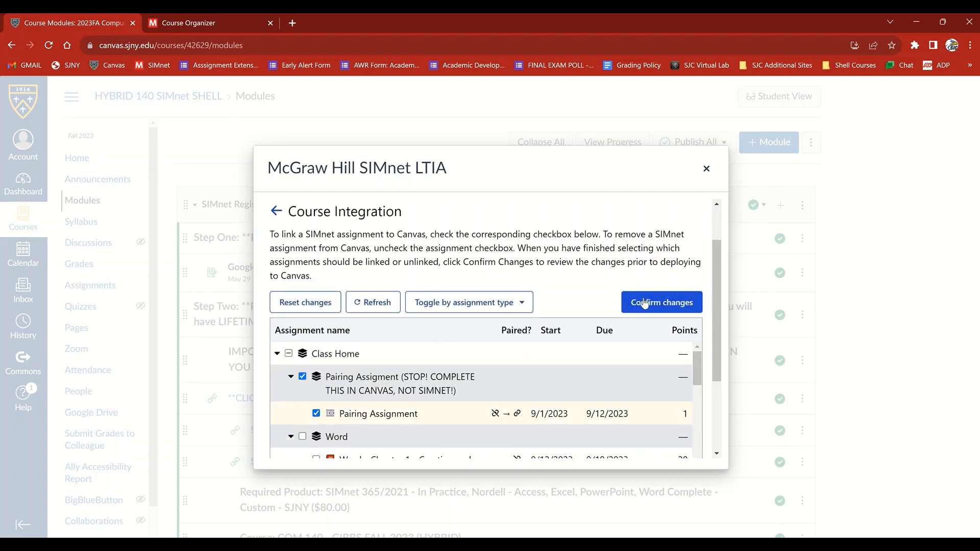
click(646, 303)
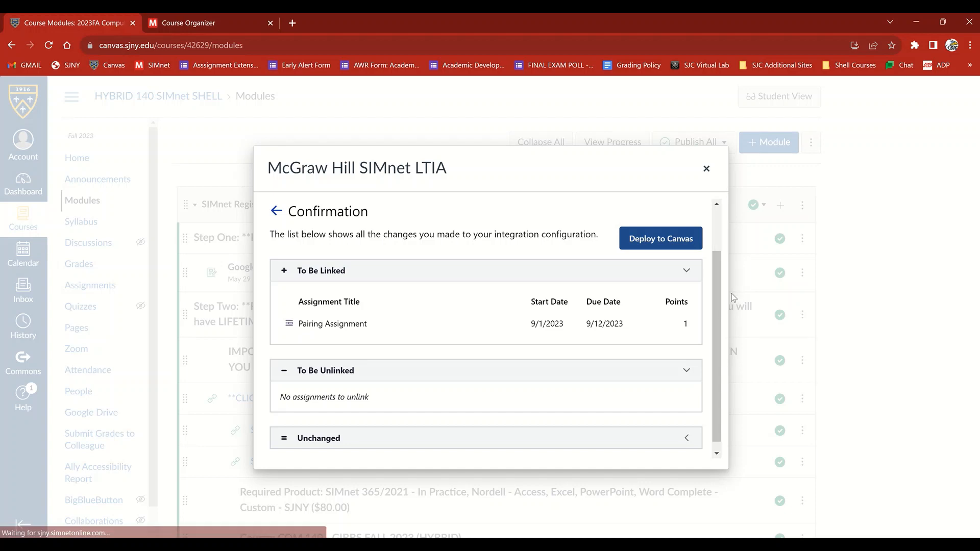
click(654, 246)
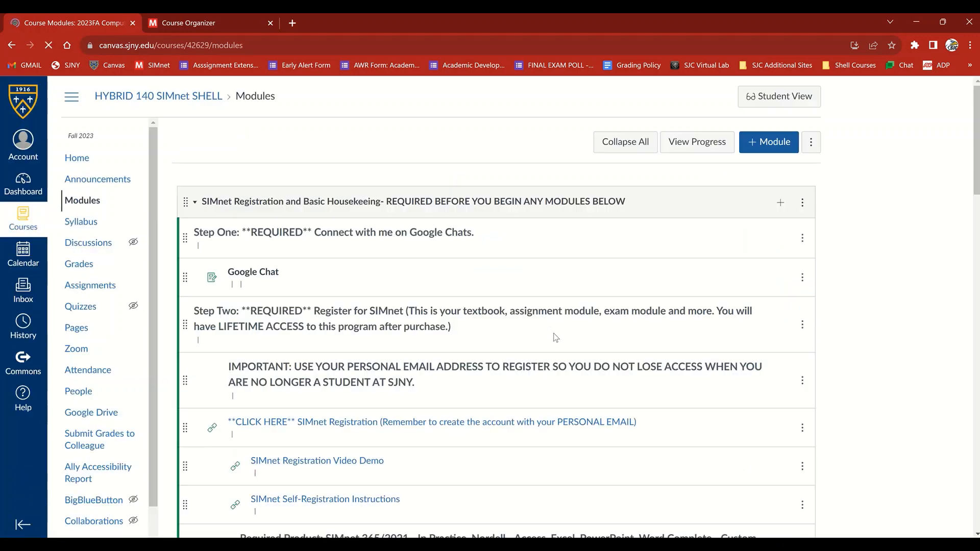
Publish the Pairing Assignment and move it directly below the Pairing With Canvas Demo link under Step Three
scroll(561, 329, down, 2)
scroll(561, 332, down, 6)
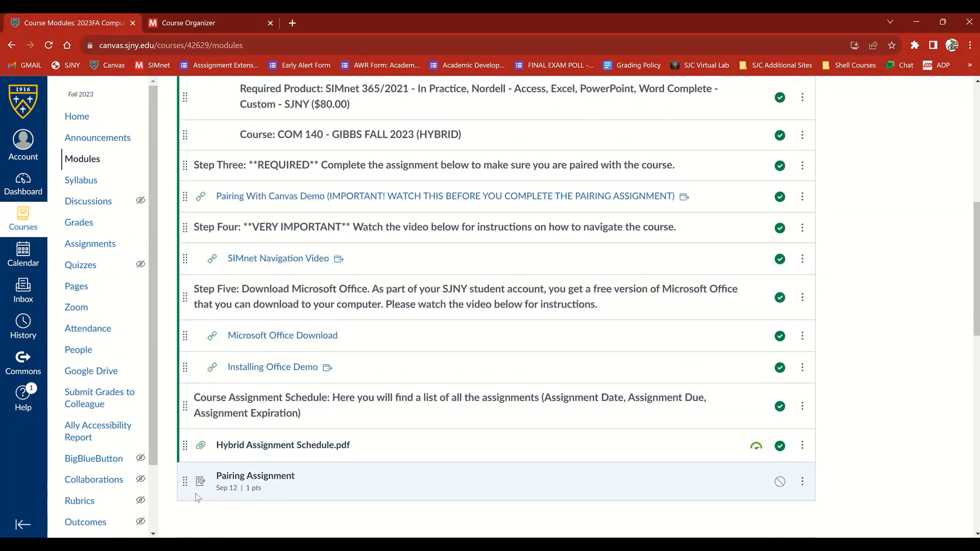
click(780, 483)
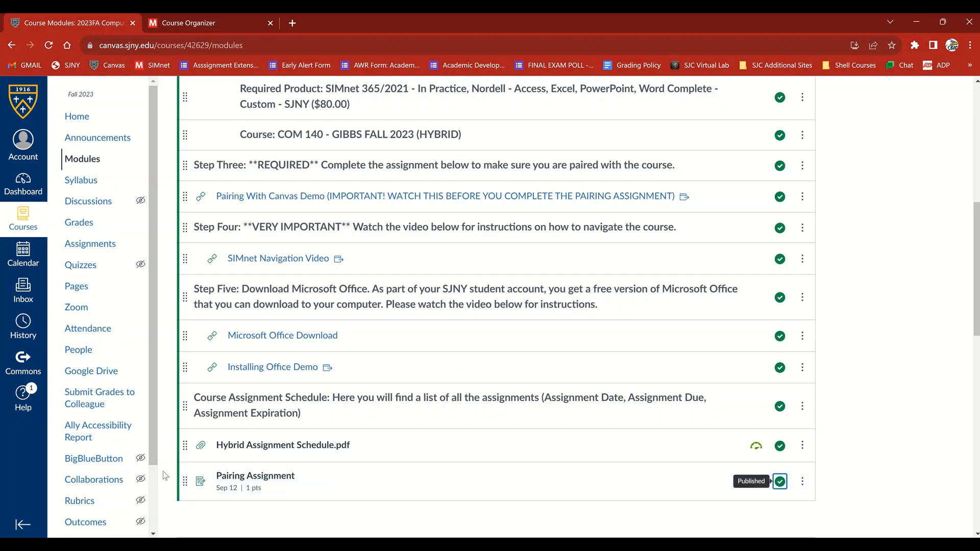
drag(185, 480, 193, 226)
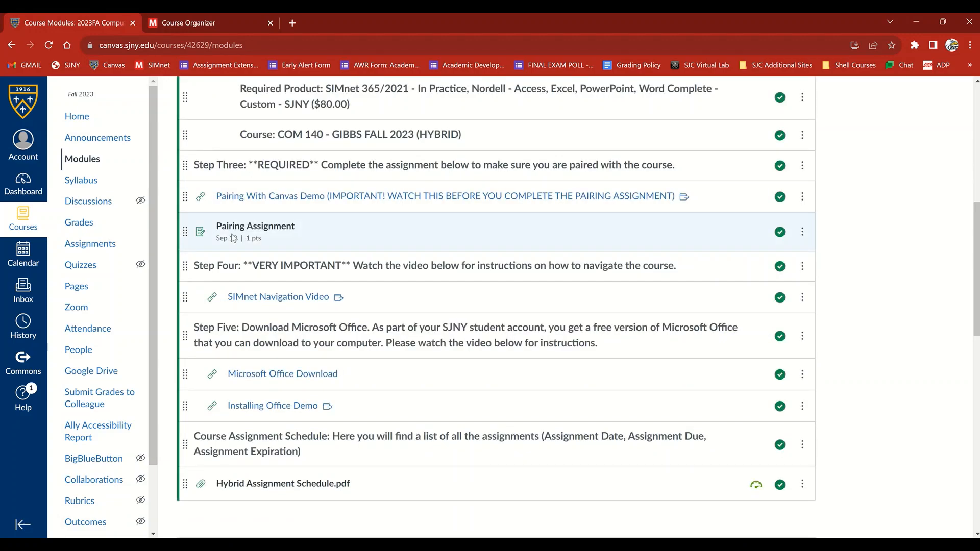
Collapse the SIMnet Registration module and open the SIMnet LTIA course integration from the Word Chapter 1 Lesson module
scroll(487, 300, up, 8)
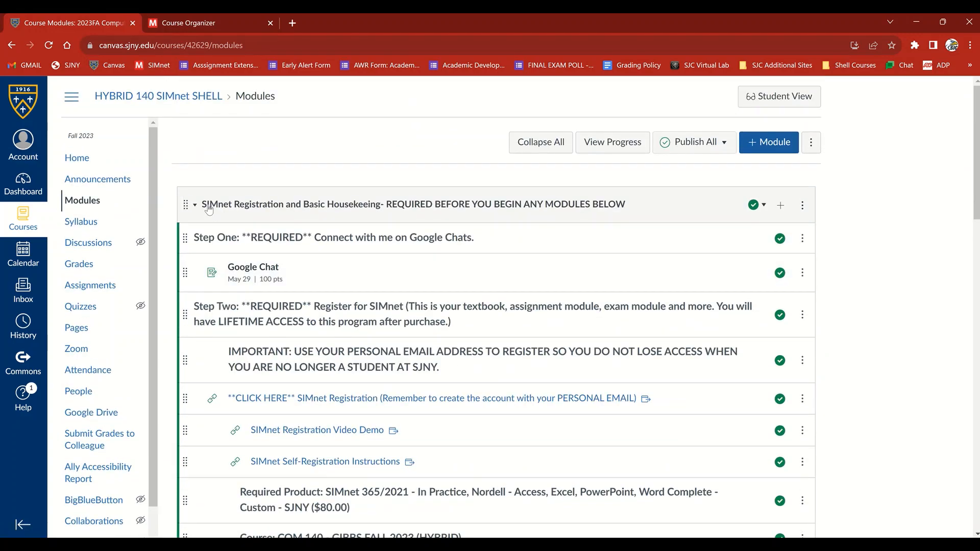
click(235, 206)
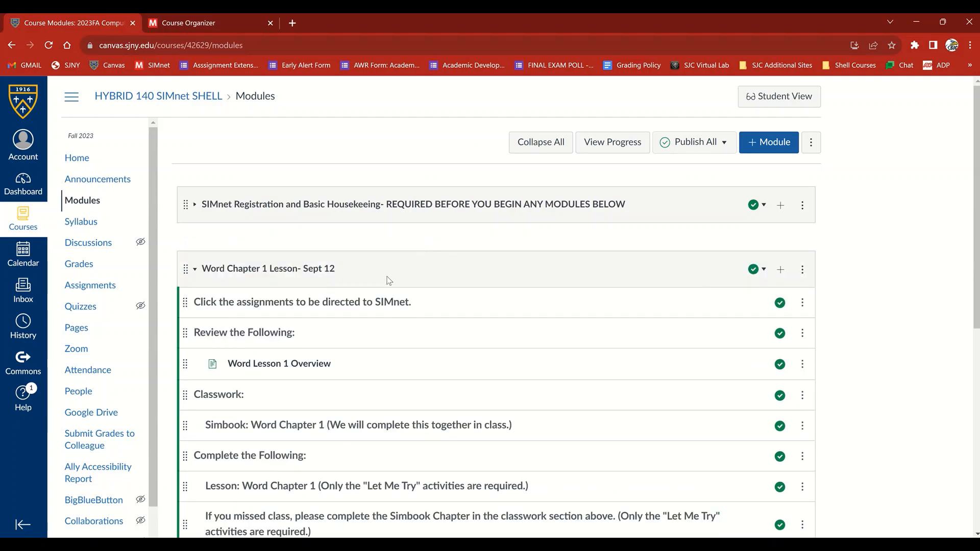
scroll(508, 353, down, 1)
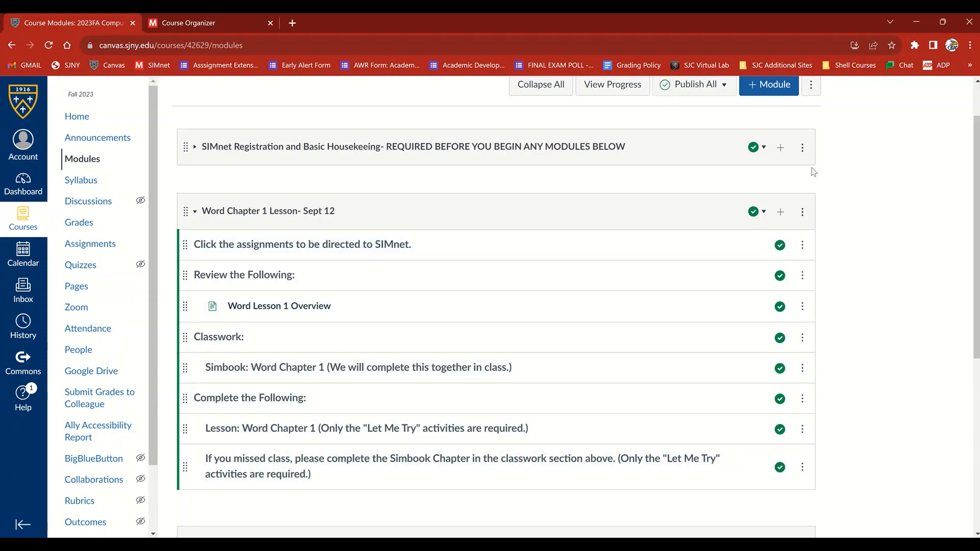
click(802, 212)
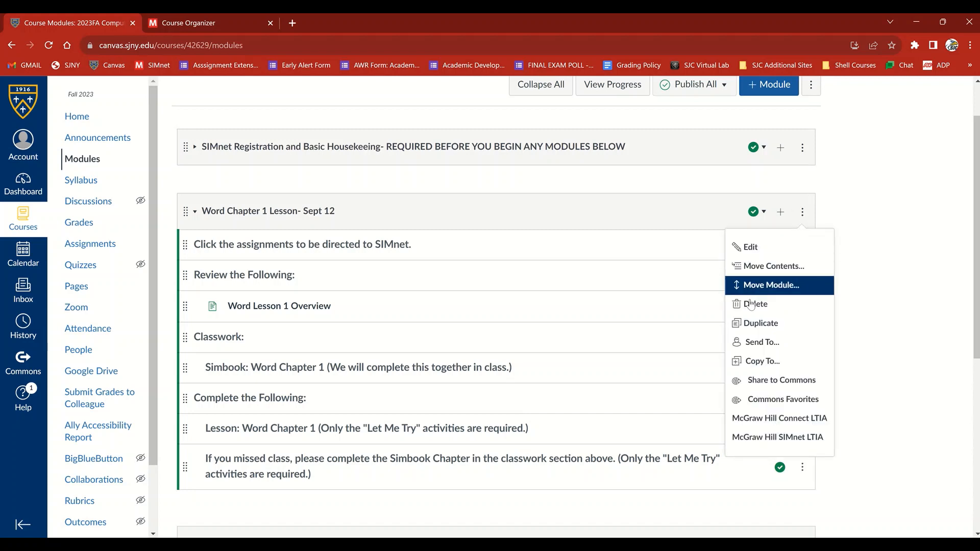
click(774, 437)
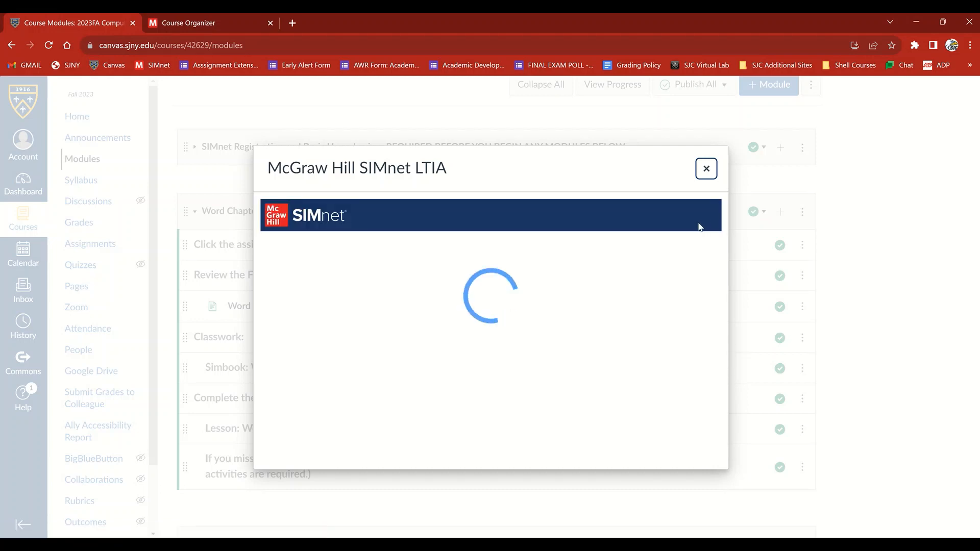
click(315, 427)
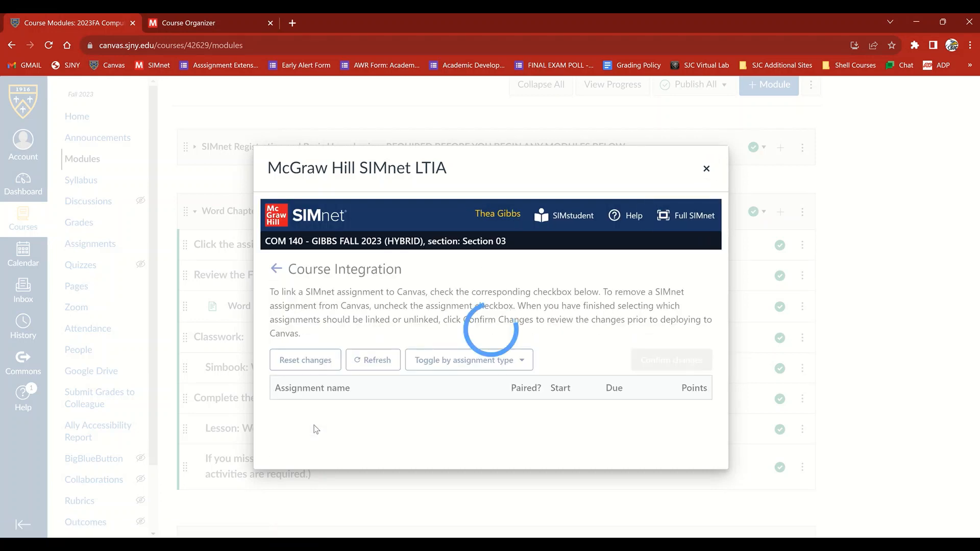
Link "Word - Chapter 1 - Creating and Editing Documents" and "Word 2021 Chapter 1" and deploy them to Canvas
scroll(461, 390, down, 4)
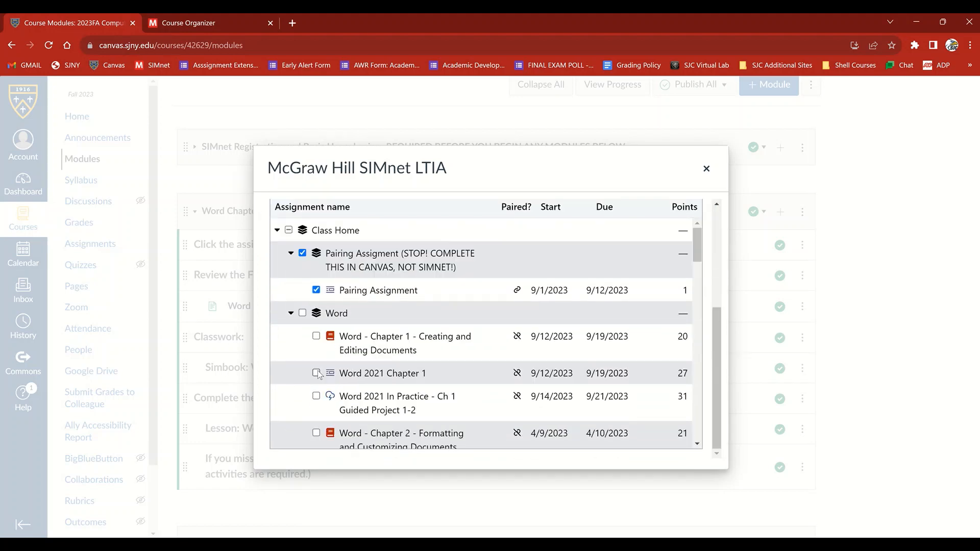
click(316, 337)
click(316, 373)
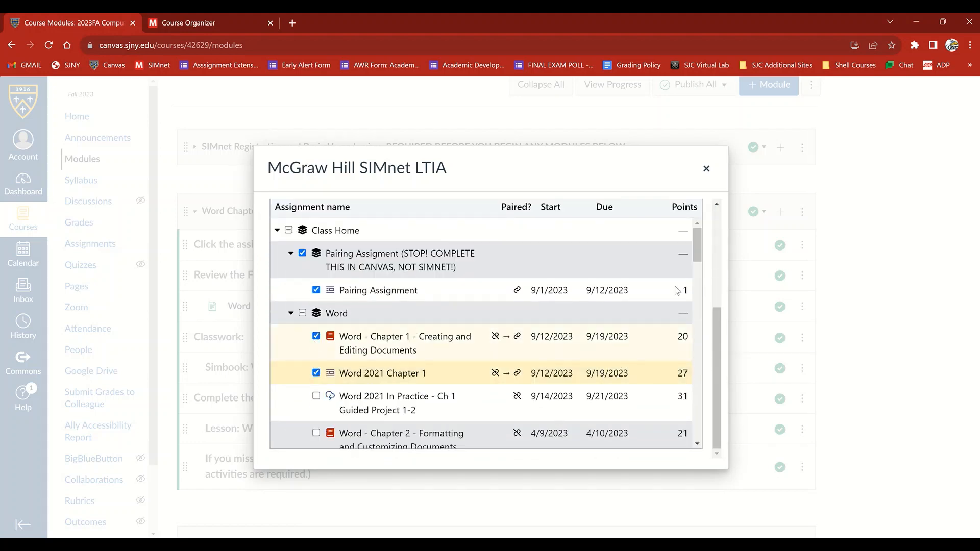
scroll(669, 274, up, 3)
click(659, 360)
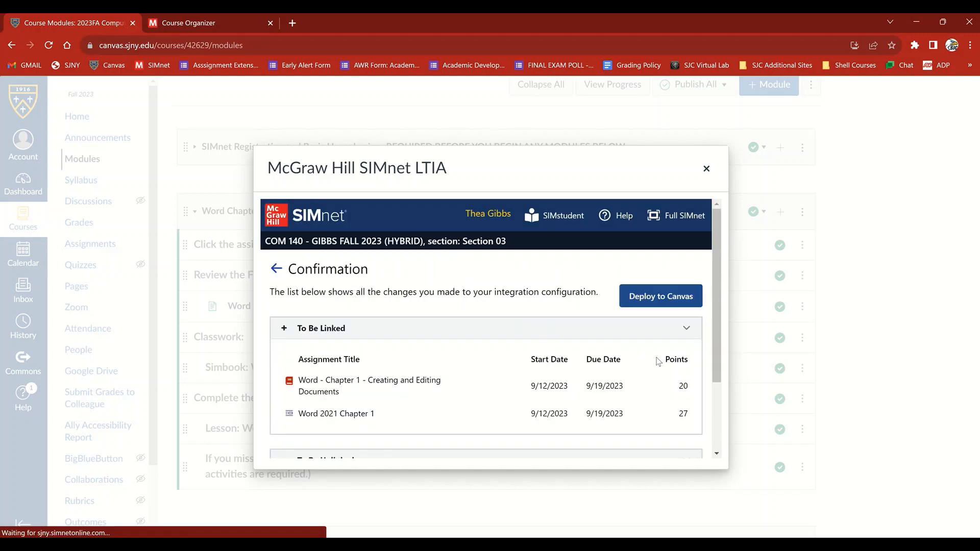
click(645, 301)
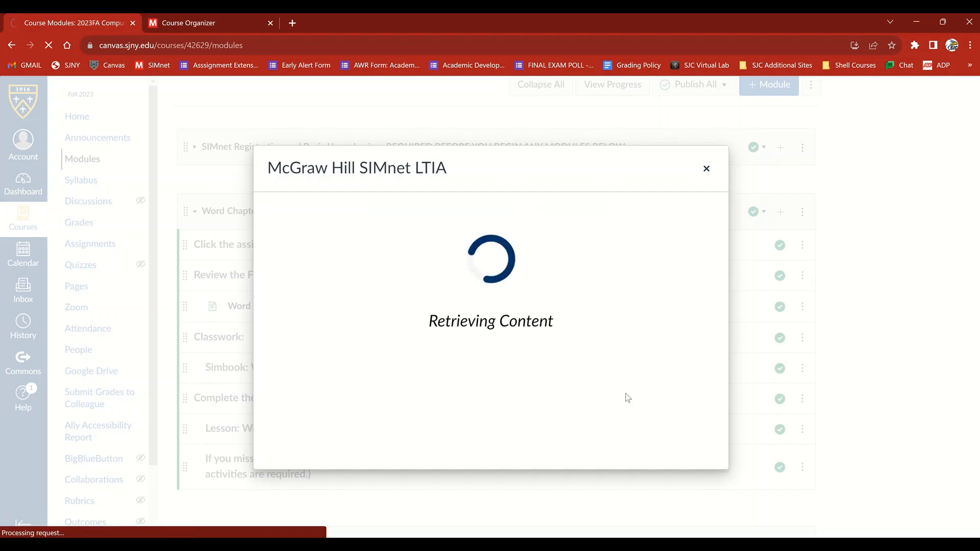
Publish both new Word Chapter 1 assignments and move "Word - Chapter 1 - Creating and Editing Documents" below the Simbook line under Classwork
scroll(636, 373, down, 3)
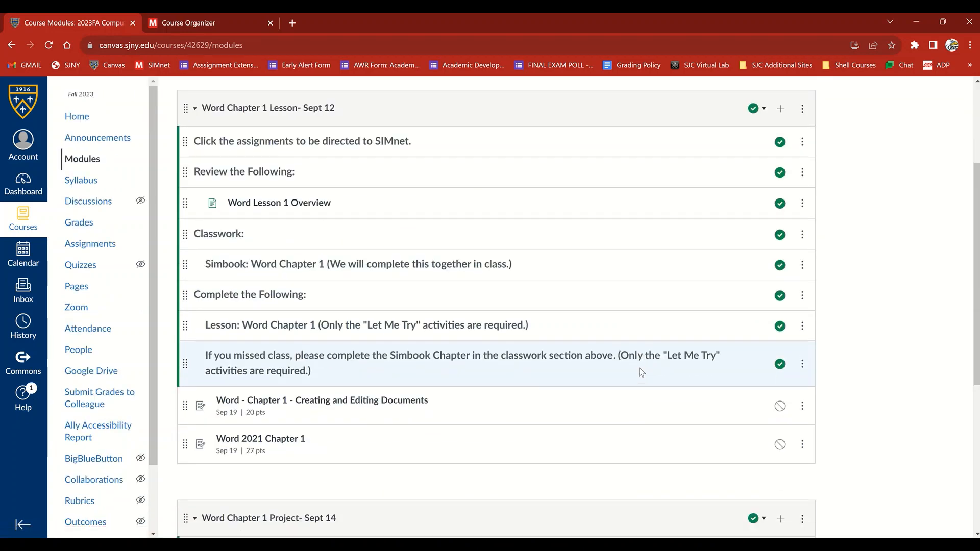
click(779, 407)
click(780, 444)
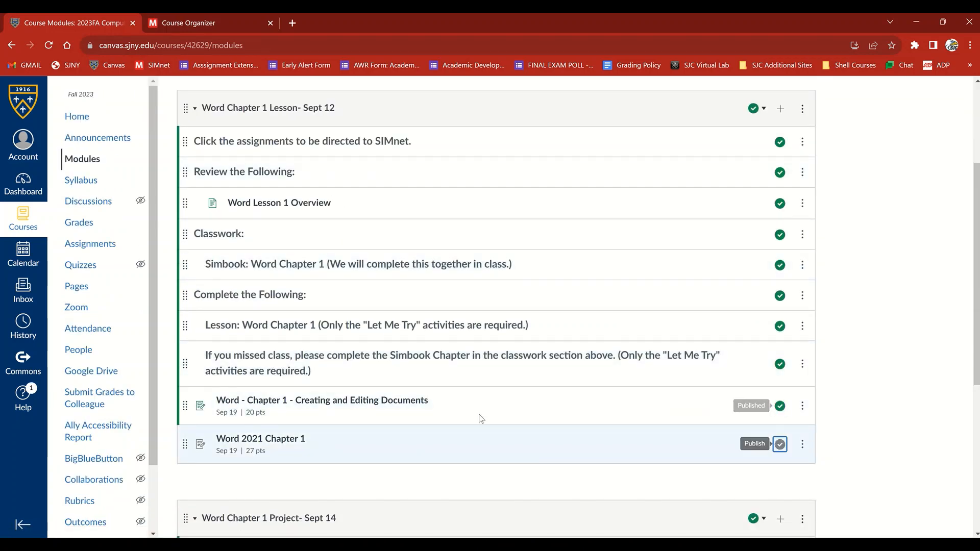
drag(187, 407, 200, 294)
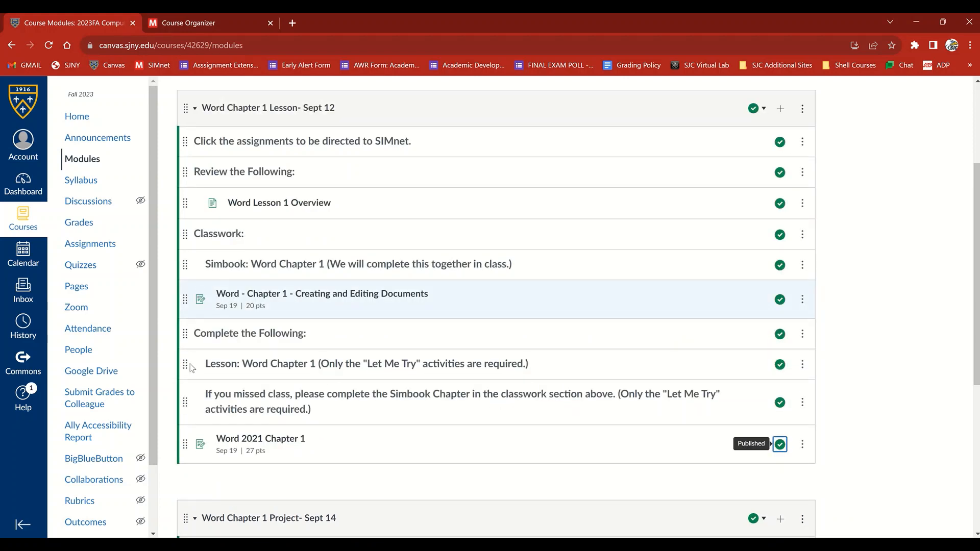
Move Word 2021 Chapter 1 directly below the Lesson line under Complete the Following and indent both Word Chapter 1 assignments two levels
drag(185, 441, 197, 398)
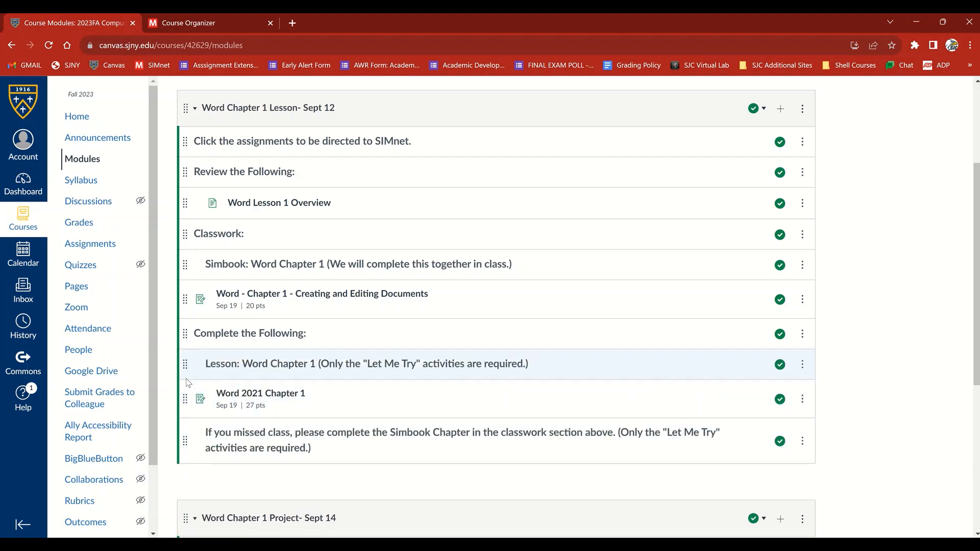
click(802, 301)
click(750, 414)
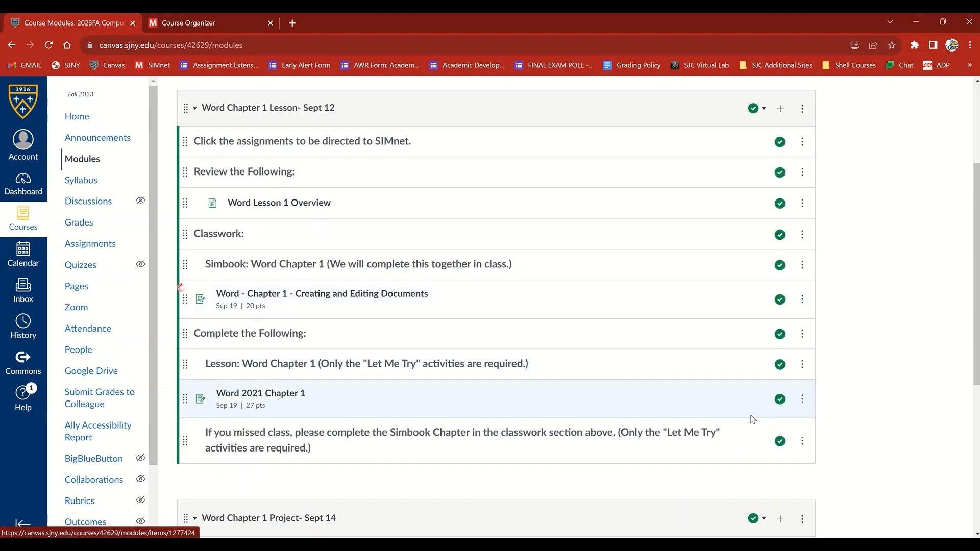
click(803, 299)
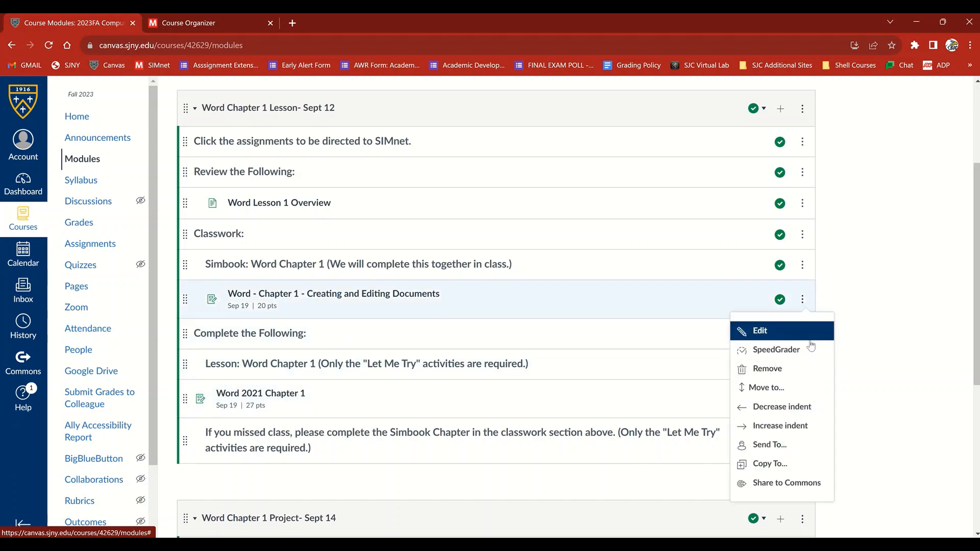
click(786, 426)
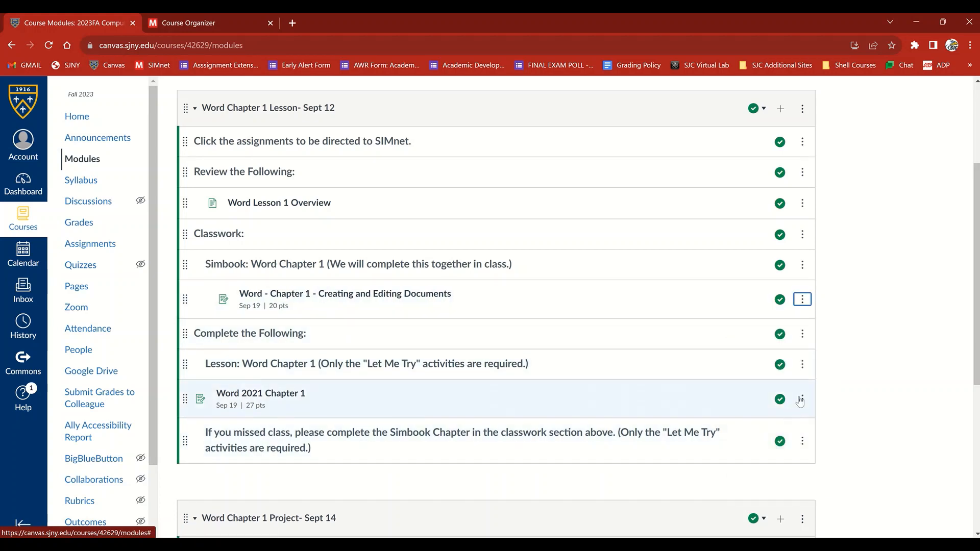
click(801, 400)
click(786, 507)
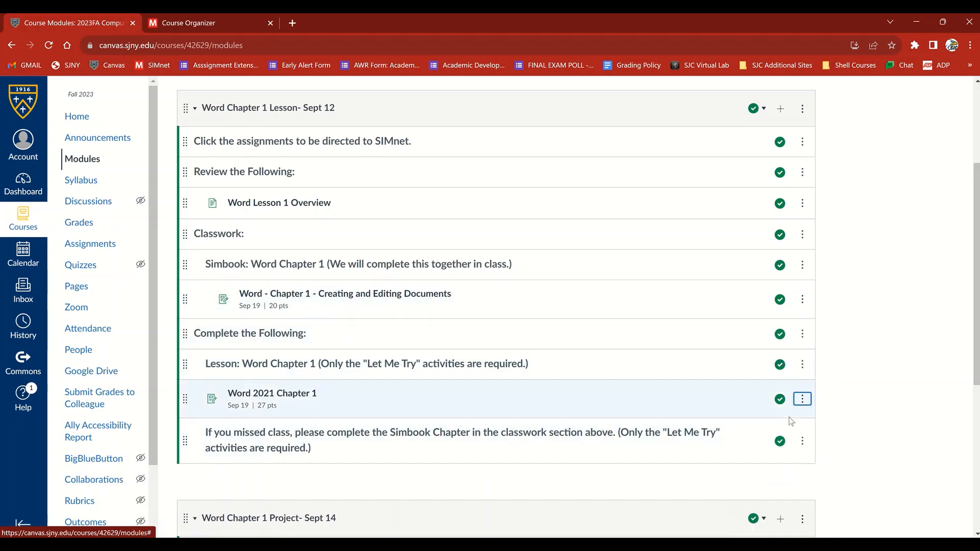
click(803, 399)
click(776, 525)
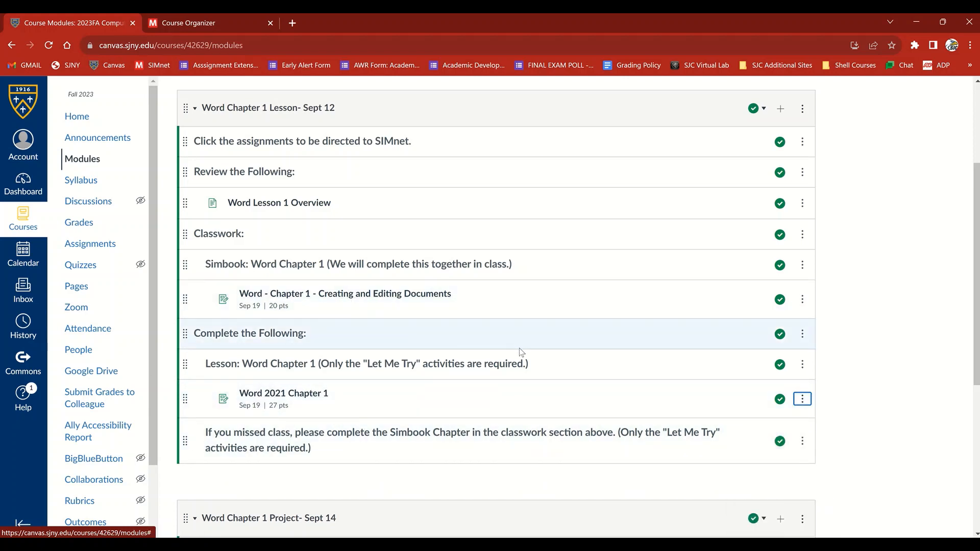
Open the SIMnet LTIA course integration from the Word Chapter 1 Project module
scroll(520, 352, down, 2)
scroll(698, 381, down, 3)
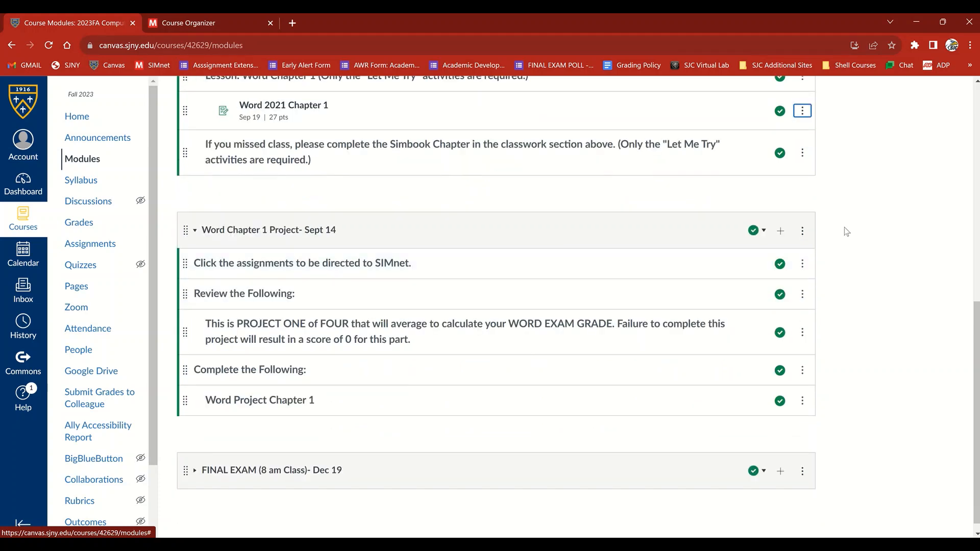
click(804, 232)
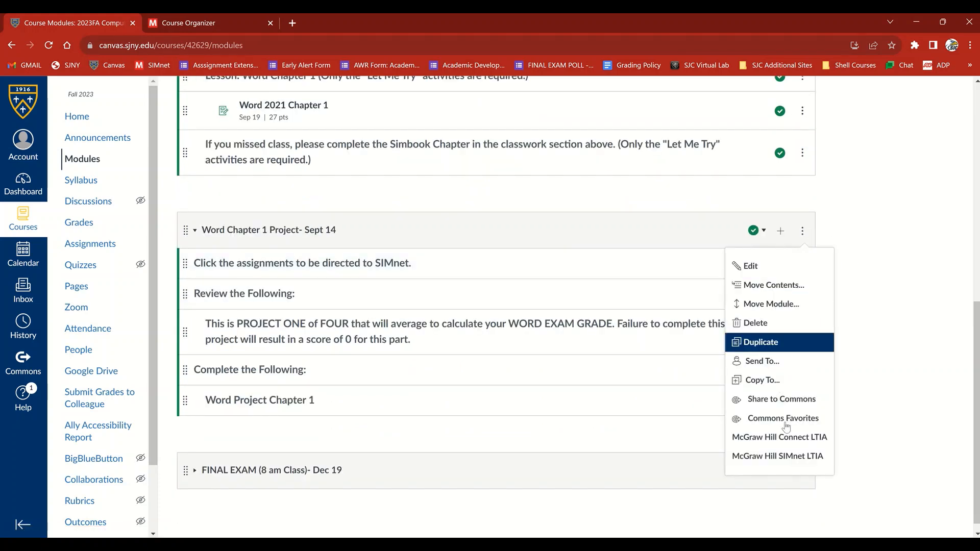
click(800, 458)
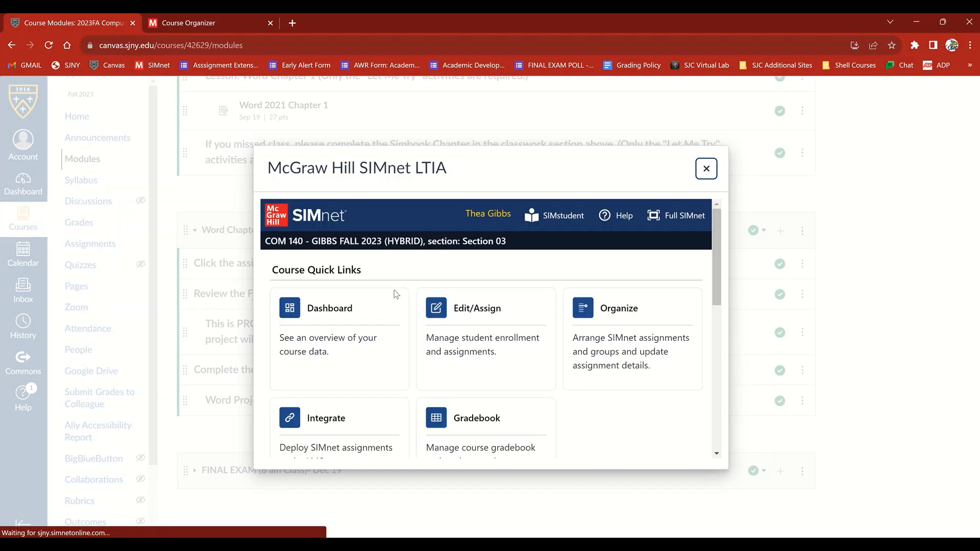
click(326, 430)
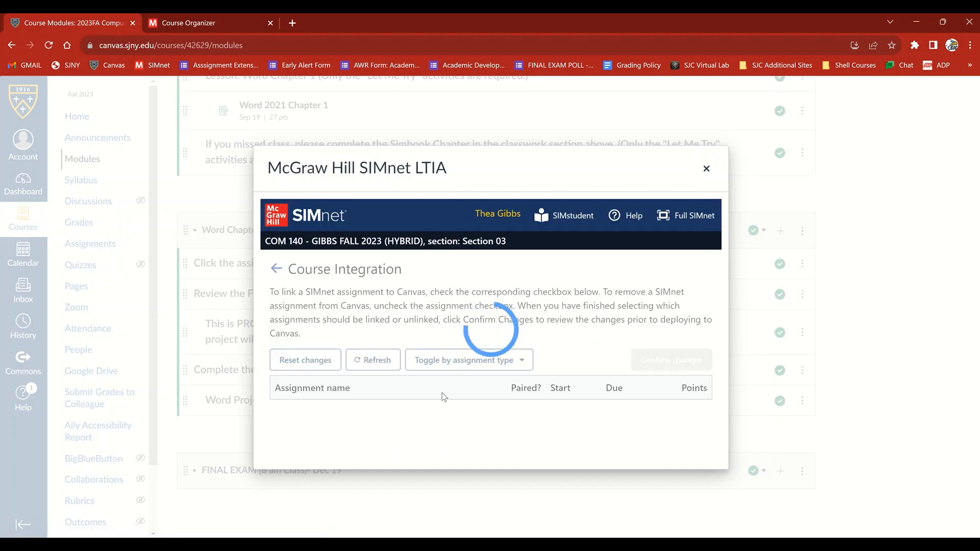
Link "Word 2021 In Practice - Ch 1 Guided Project 1-2" and deploy it to Canvas
scroll(444, 394, down, 3)
scroll(444, 394, down, 3)
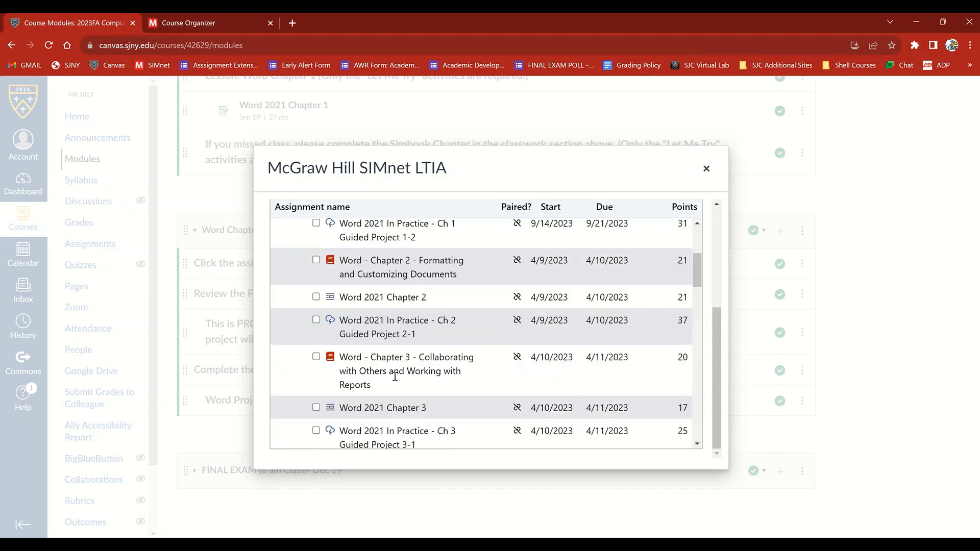
scroll(337, 276, up, 1)
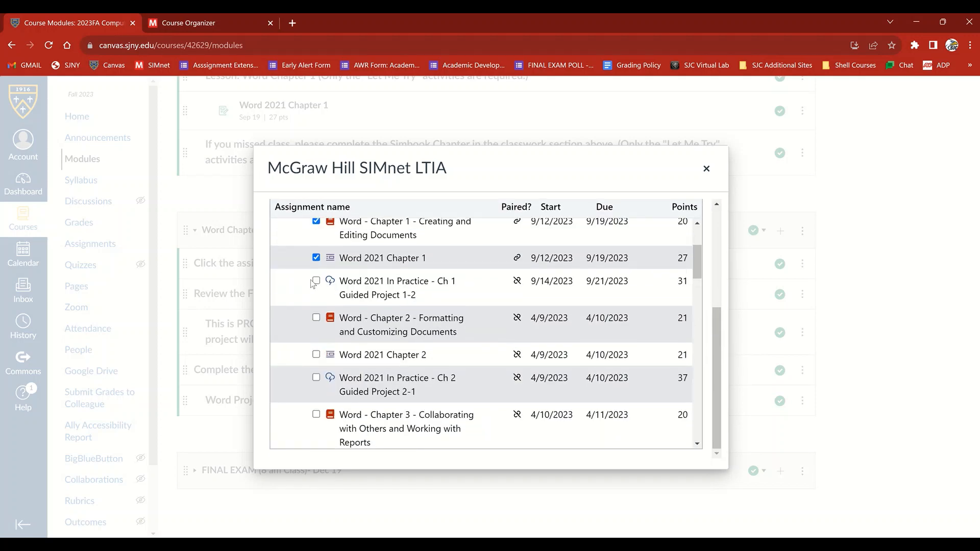
click(315, 282)
scroll(559, 305, up, 2)
scroll(675, 245, up, 5)
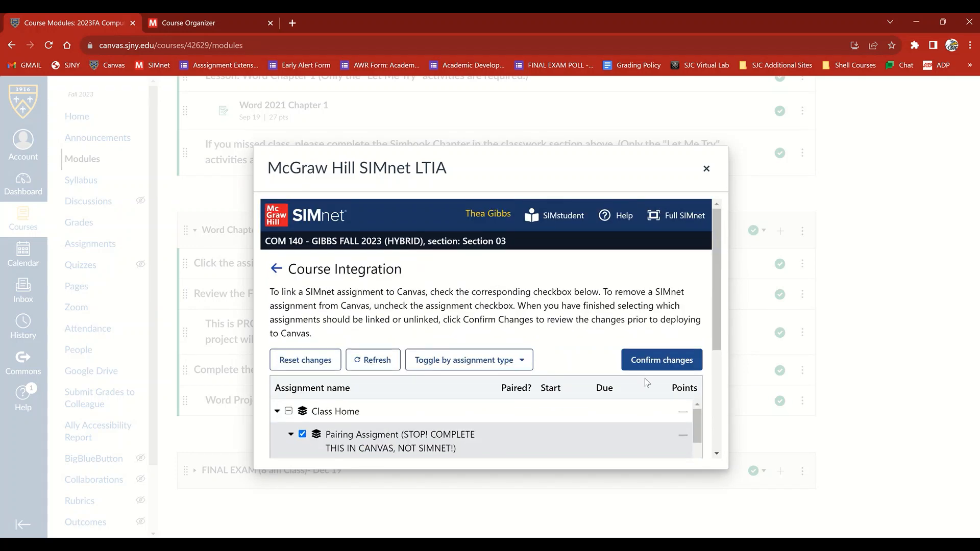
click(654, 363)
click(654, 296)
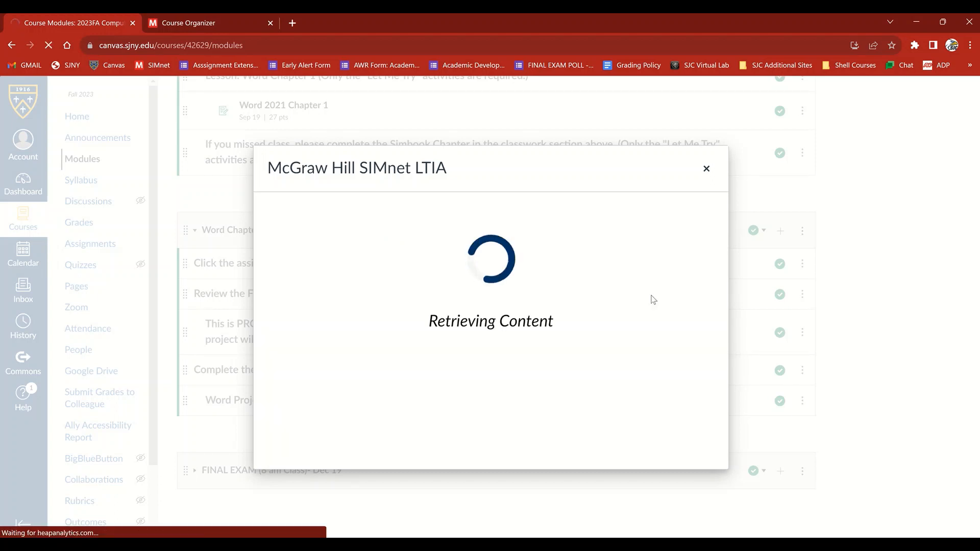
Publish the Guided Project 1-2 assignment in the Word Chapter 1 Project module and indent it two levels
scroll(655, 302, down, 3)
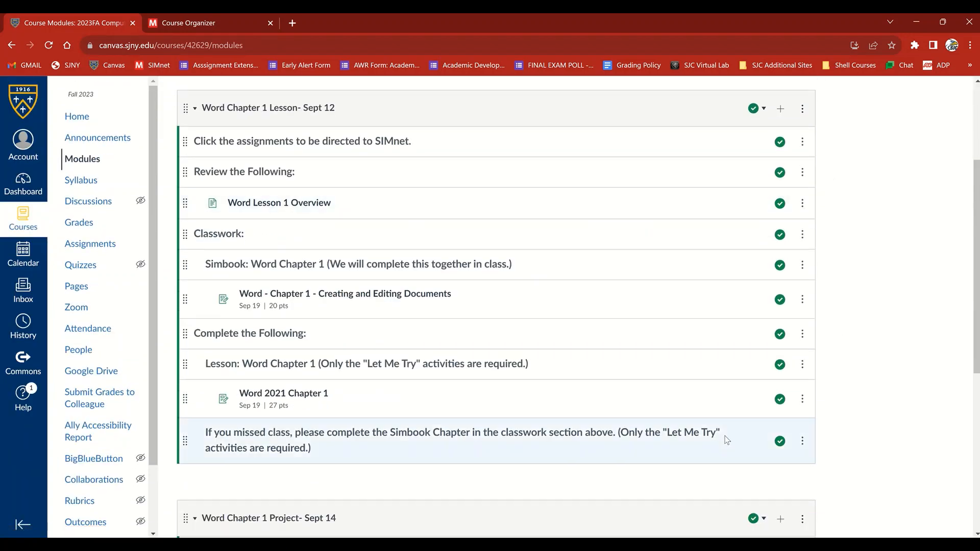
scroll(809, 436, down, 5)
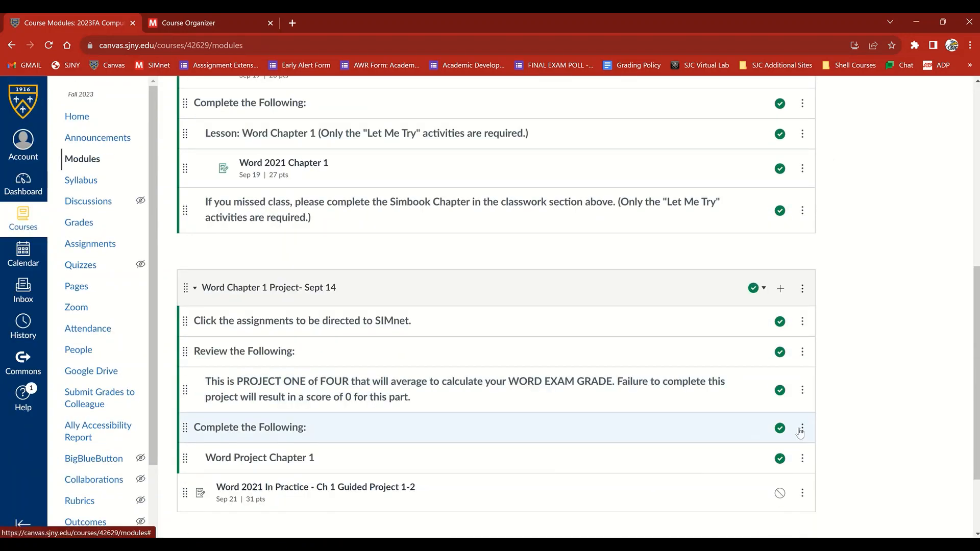
scroll(800, 433, down, 1)
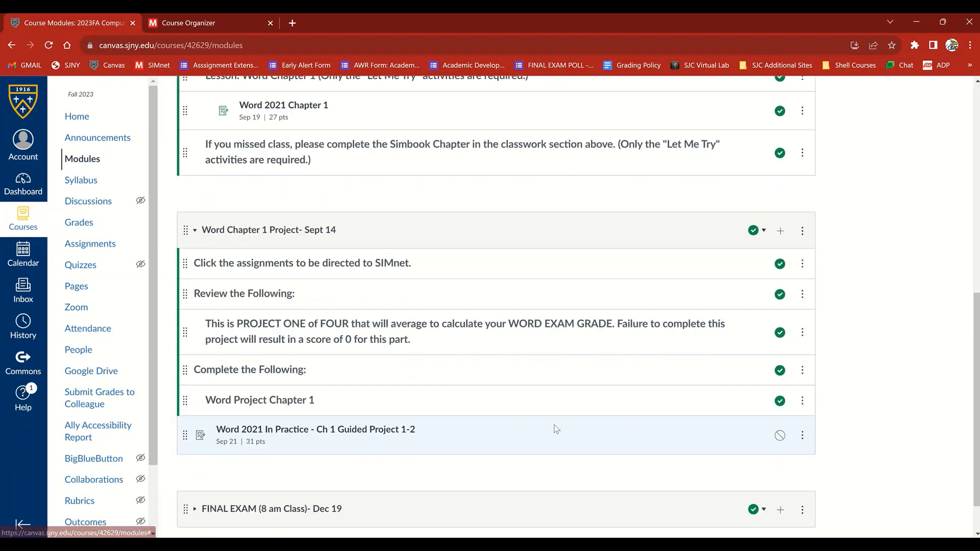
click(802, 435)
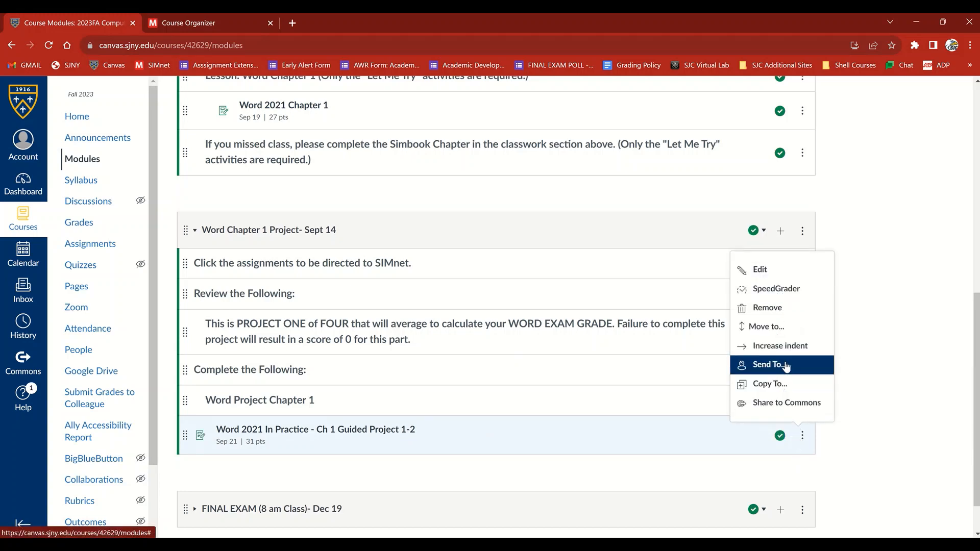
click(781, 346)
click(803, 436)
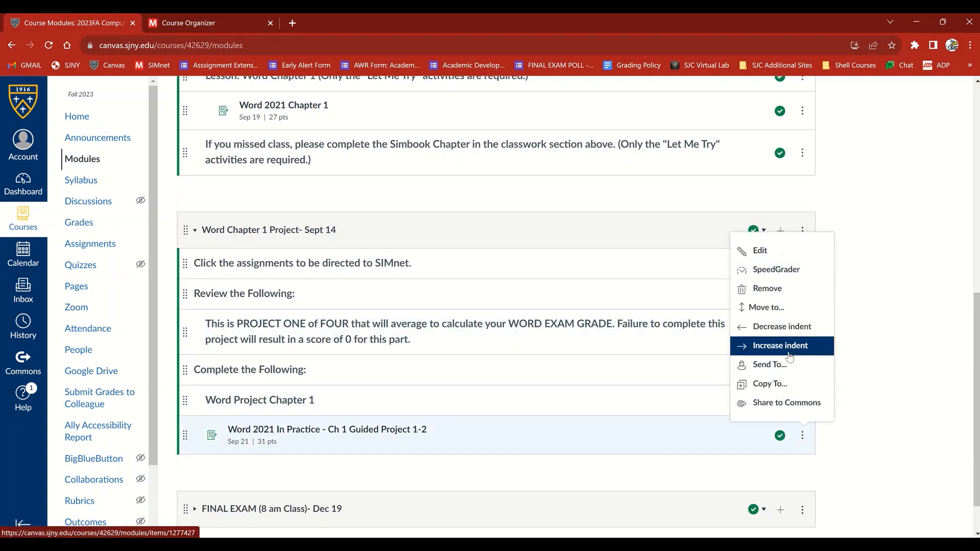
click(788, 352)
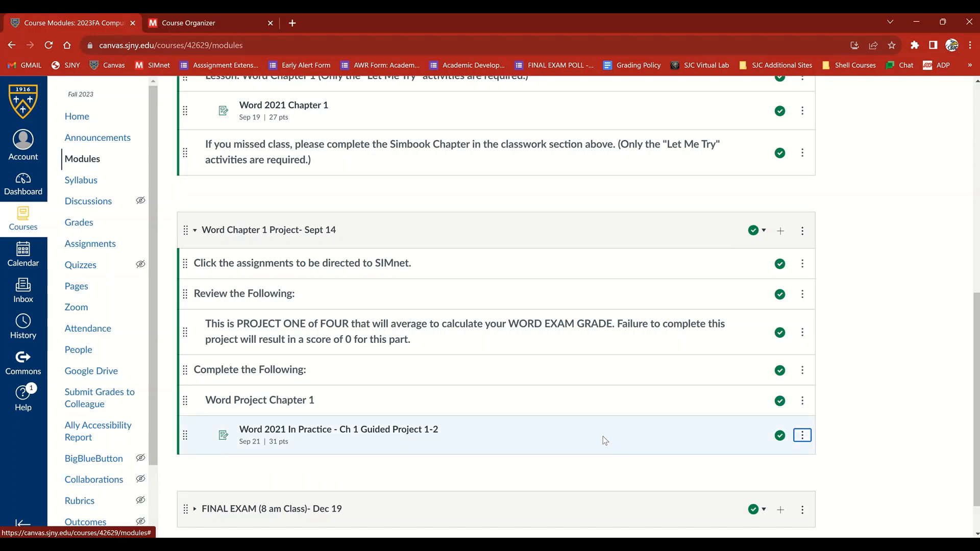
Collapse the Word Chapter 1 Lesson and Word Chapter 1 Project modules
scroll(650, 464, up, 15)
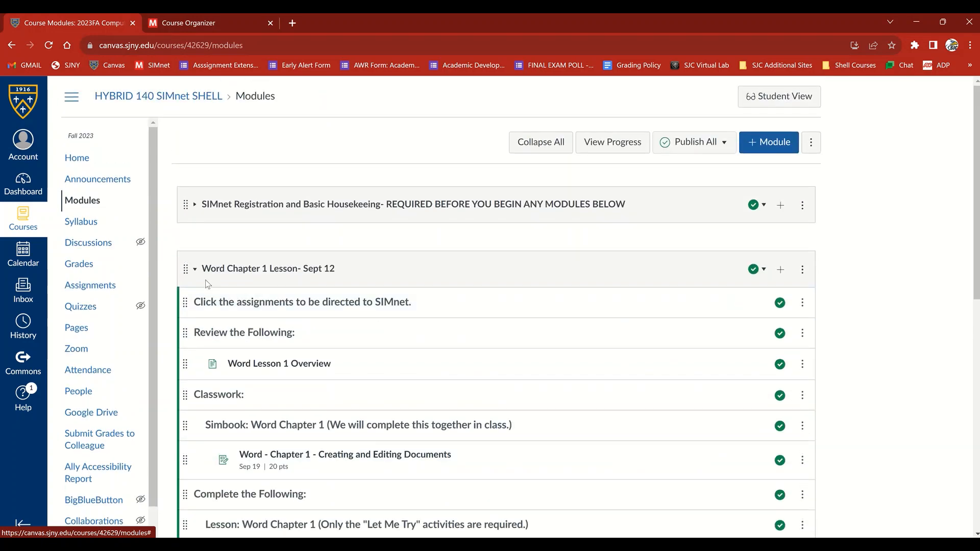
click(195, 269)
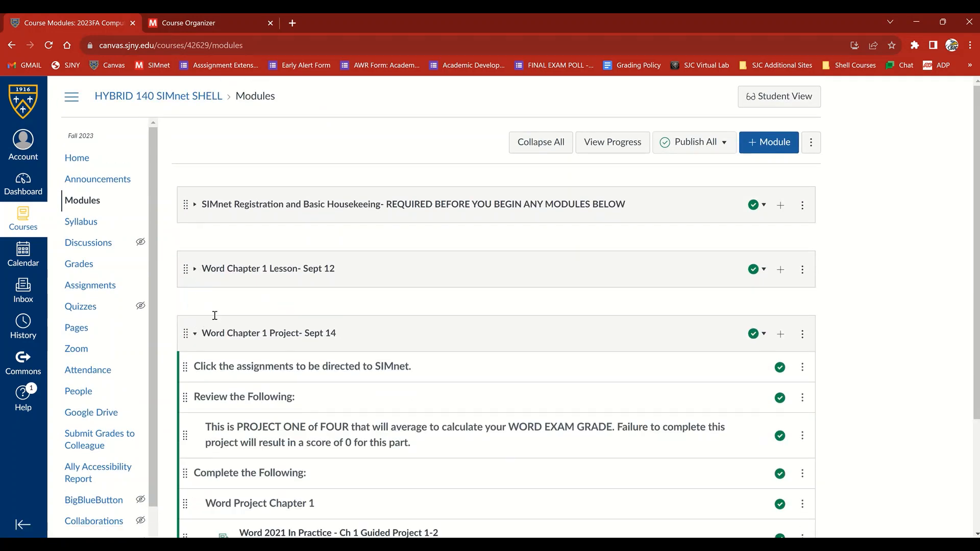
scroll(215, 316, down, 2)
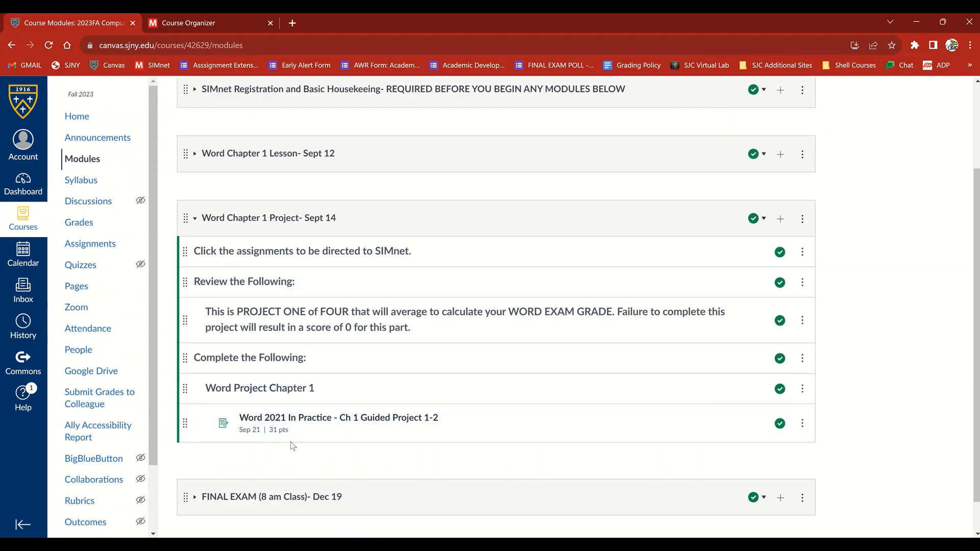
click(195, 218)
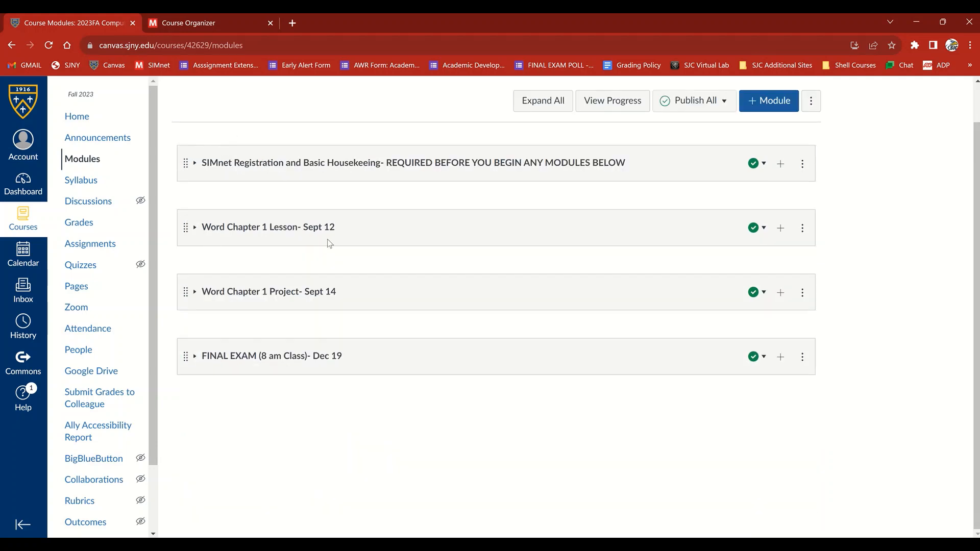
Open the course's assignments list and add an assignment group named Exams worth 25% of the total grade
click(71, 250)
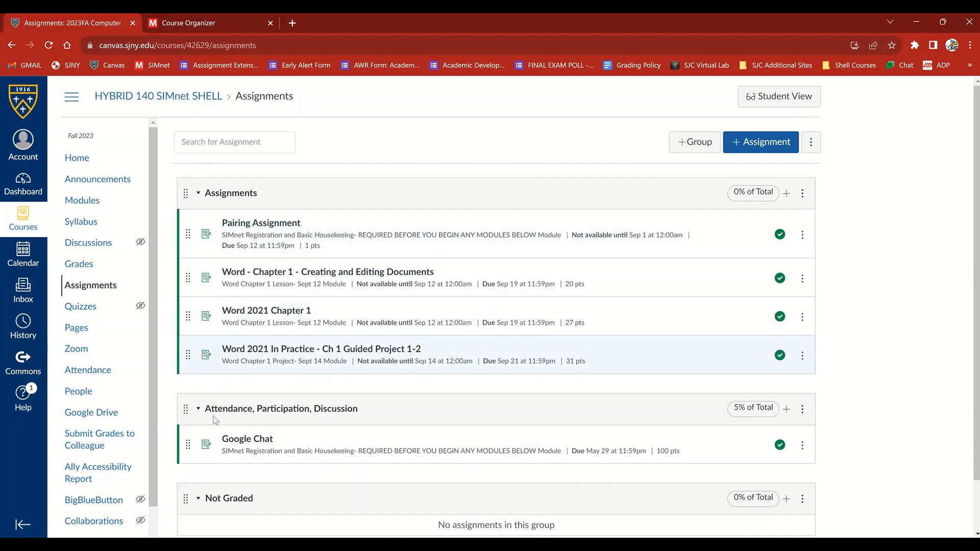
scroll(266, 439, down, 2)
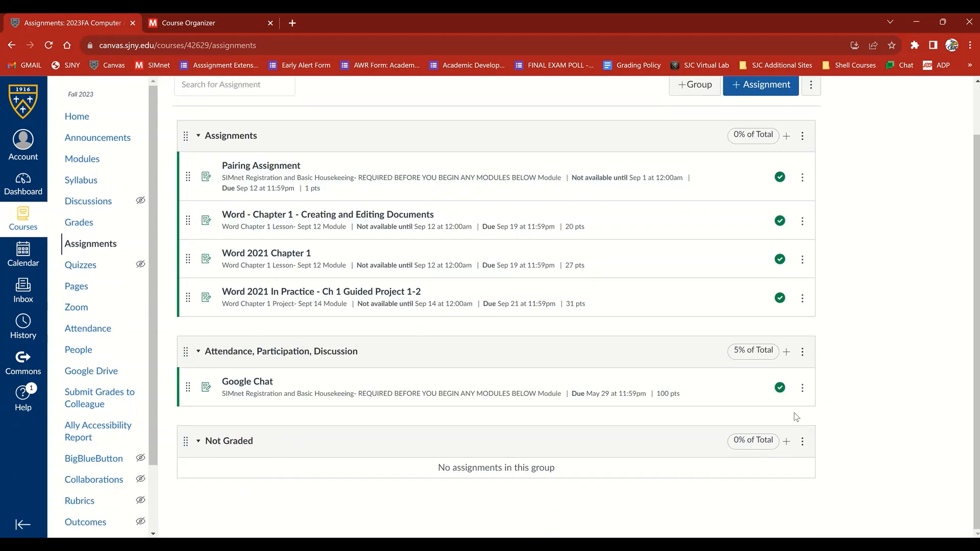
scroll(797, 417, up, 2)
click(761, 143)
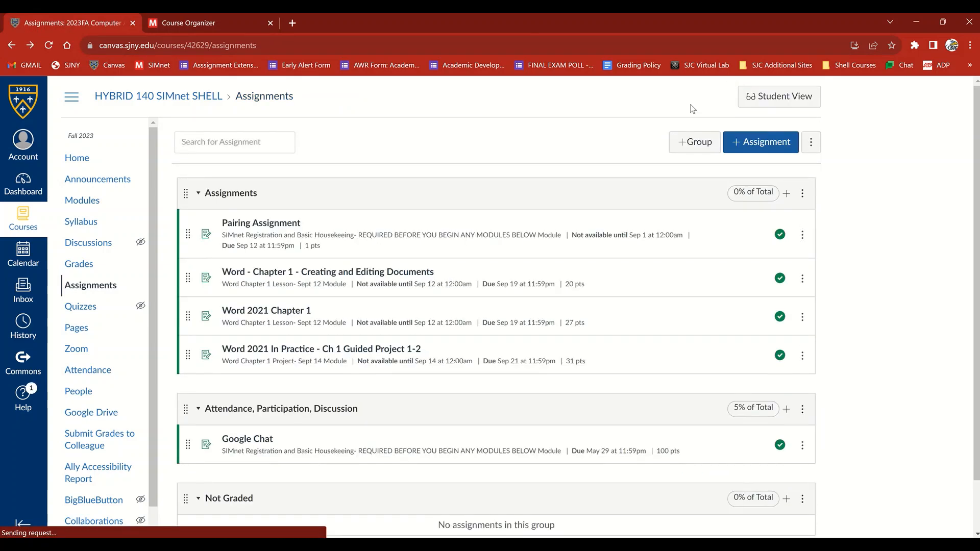
click(675, 150)
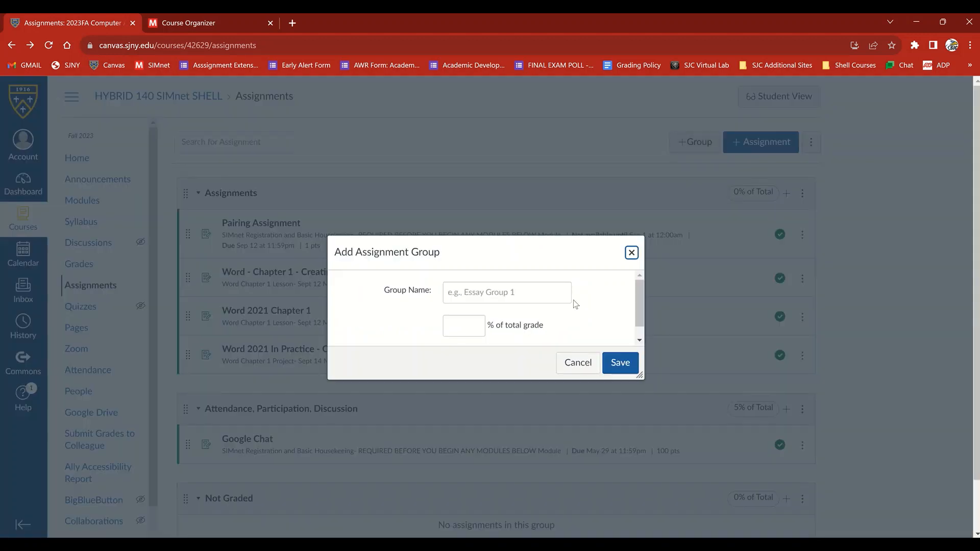
text(Exams)
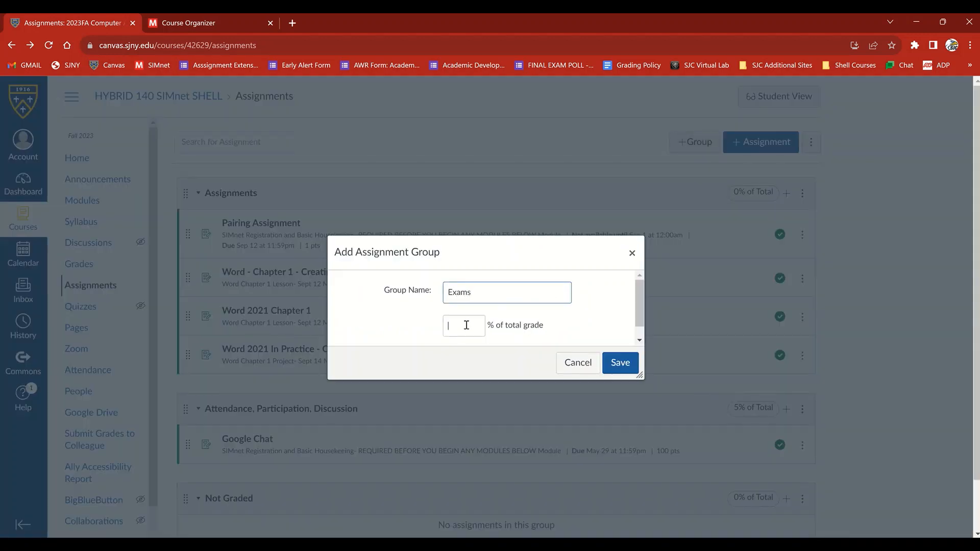
click(466, 325)
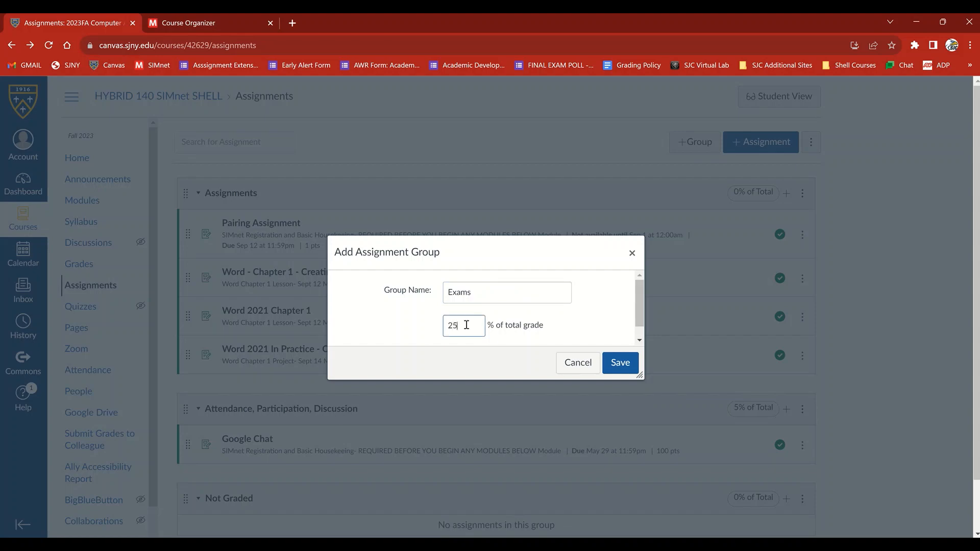
click(626, 363)
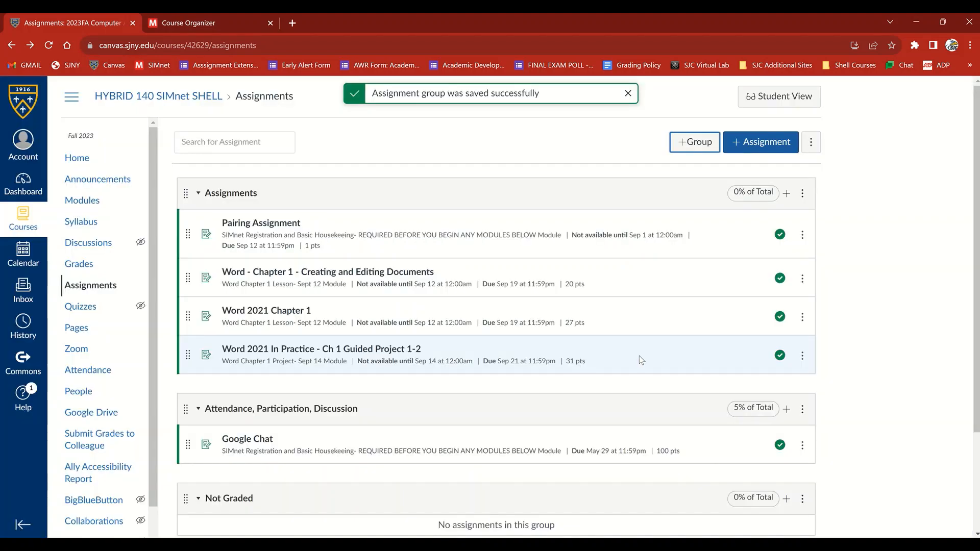
Move "Word 2021 In Practice - Ch 1 Guided Project 1-2" into the Exams group and return to the course modules
scroll(521, 351, down, 3)
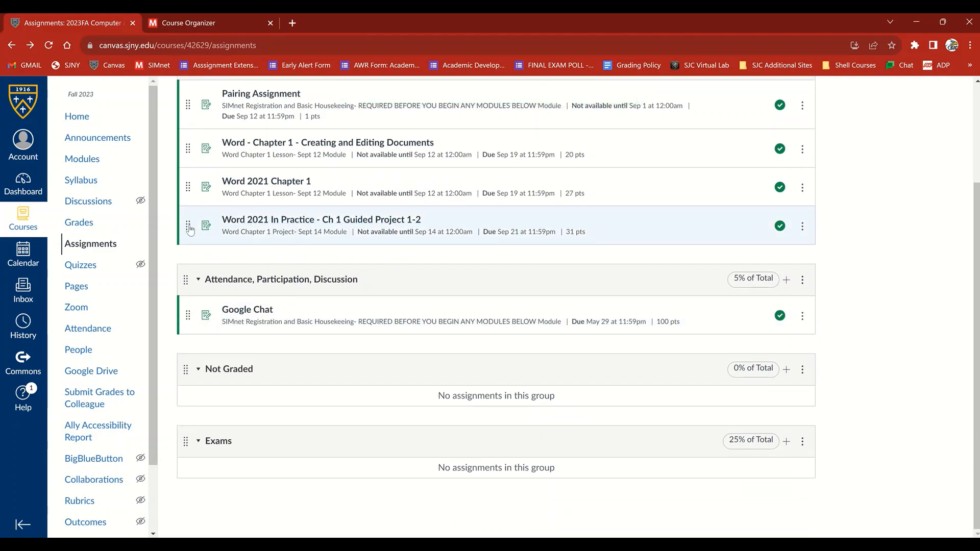
drag(188, 225, 206, 479)
scroll(531, 476, up, 1)
scroll(532, 473, down, 2)
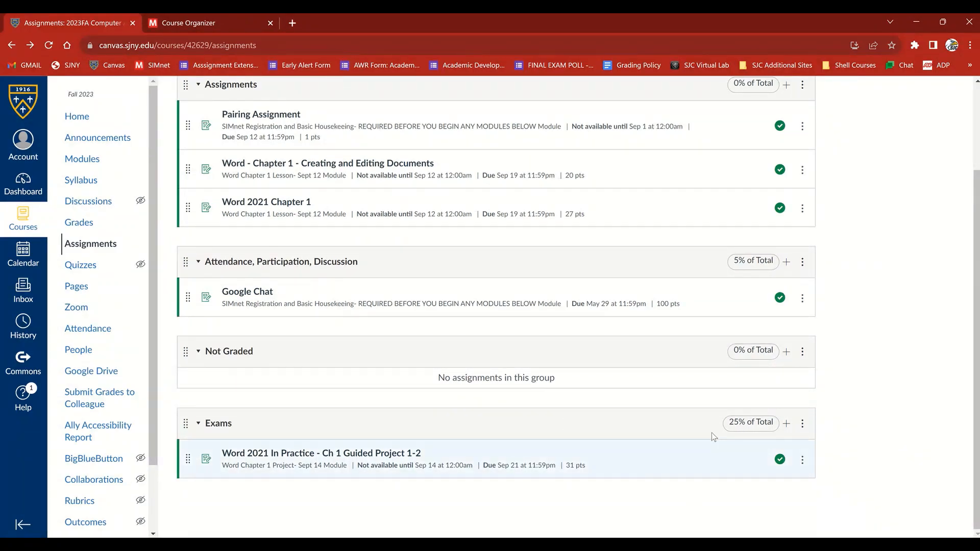
scroll(503, 293, up, 3)
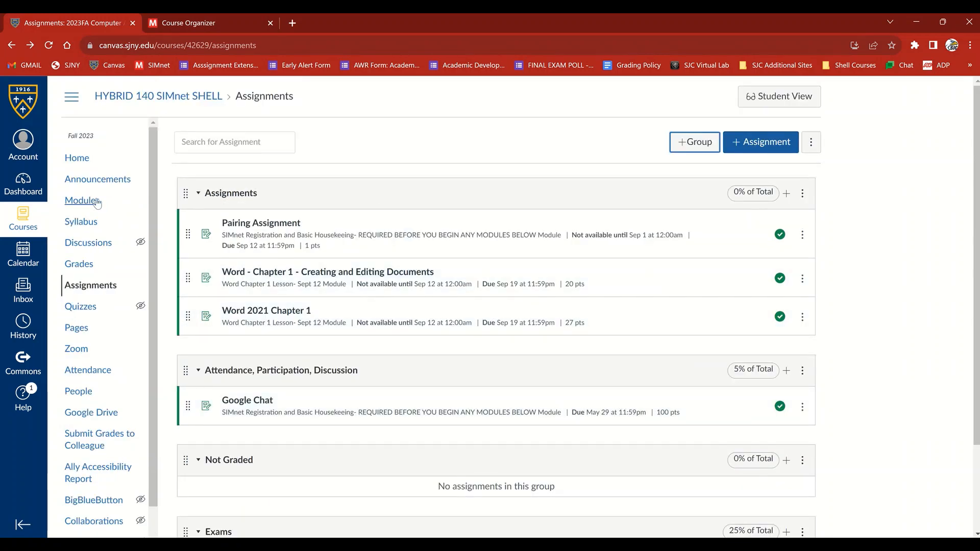
click(93, 203)
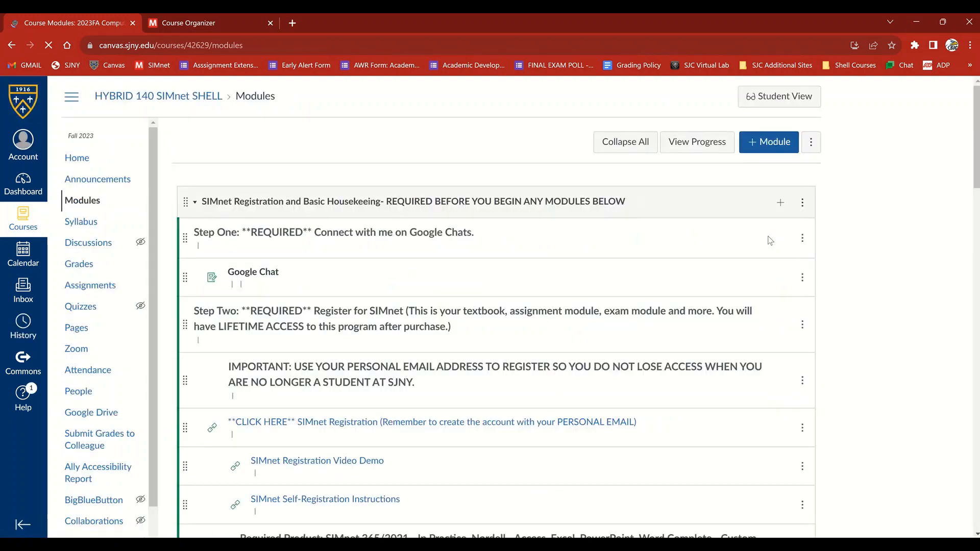
Launch the McGraw Hill SIMnet LTIA tool from the SIMnet Registration module, look over its course quick links and close it
click(803, 205)
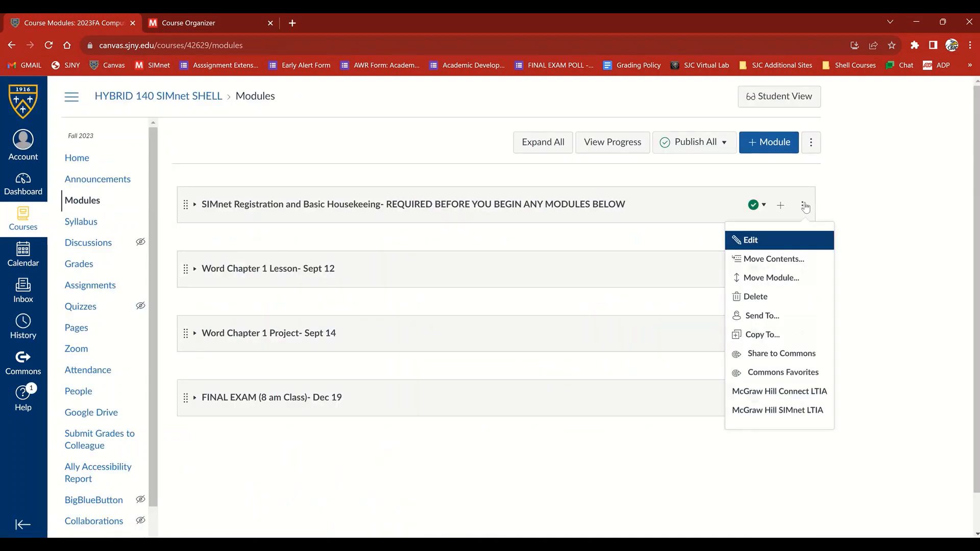
click(800, 419)
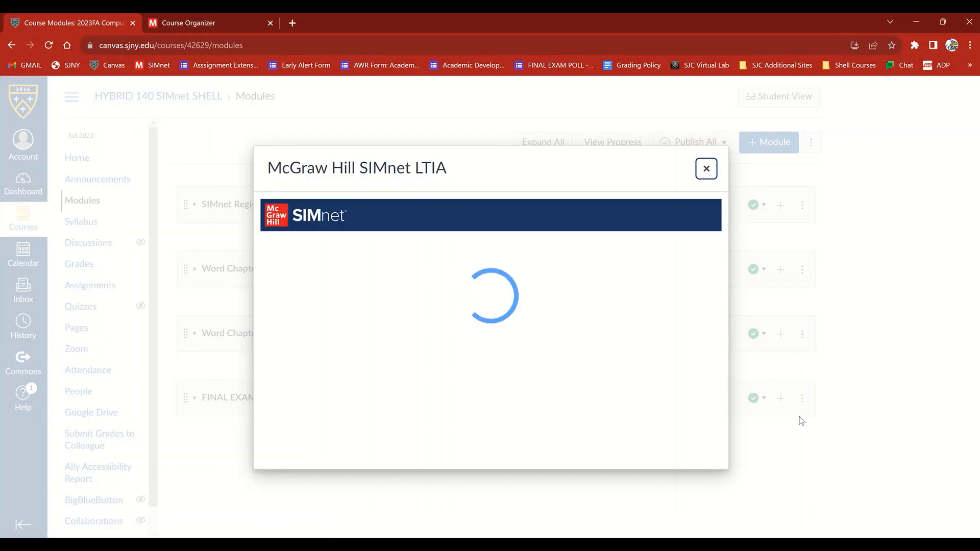
click(706, 170)
Switch to the SIMnet Course Organizer and review the class settings from availability dates through date restrictions
click(213, 17)
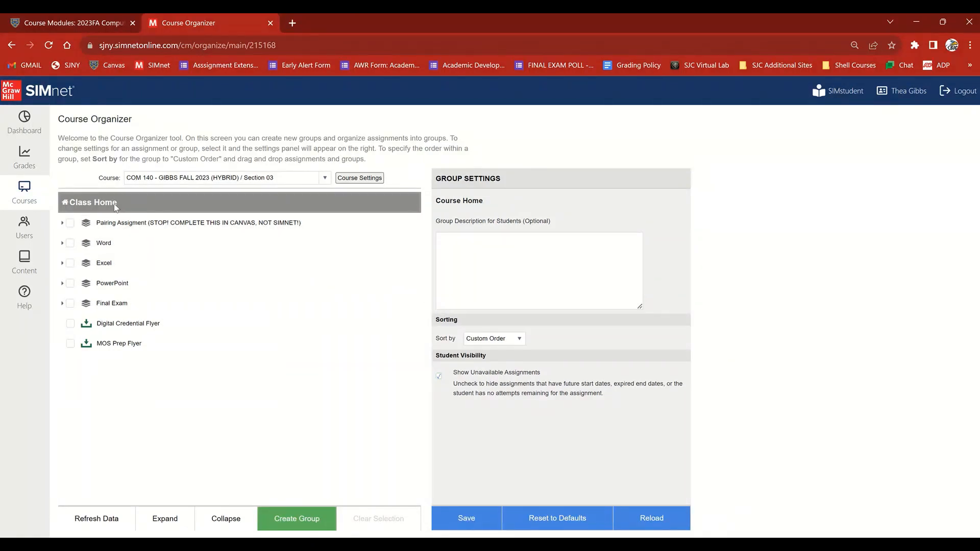
click(345, 180)
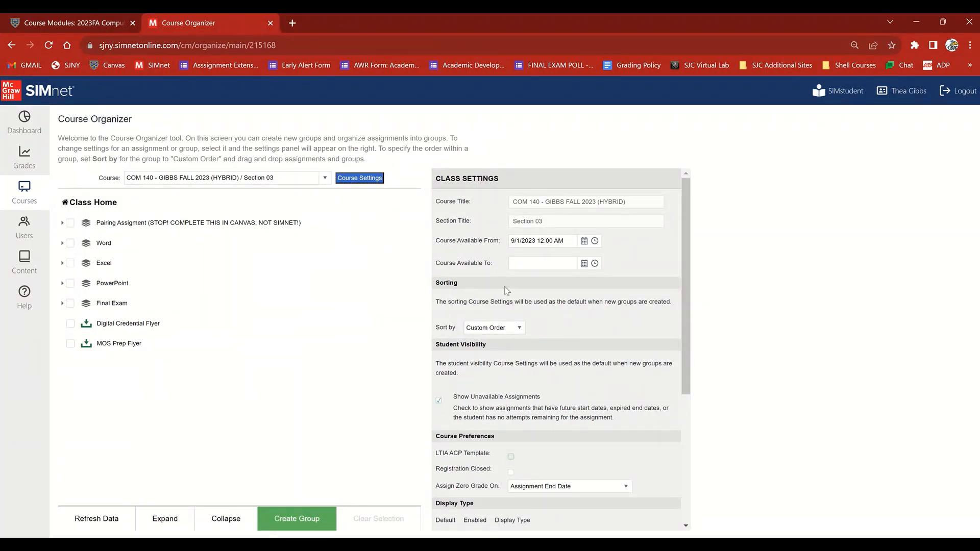
scroll(512, 325, down, 2)
scroll(512, 325, down, 2)
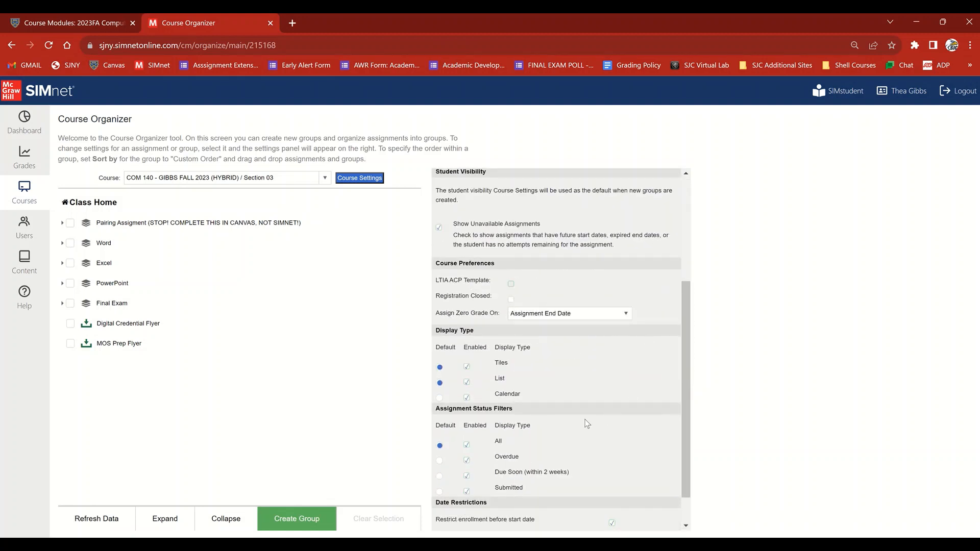
scroll(587, 424, down, 1)
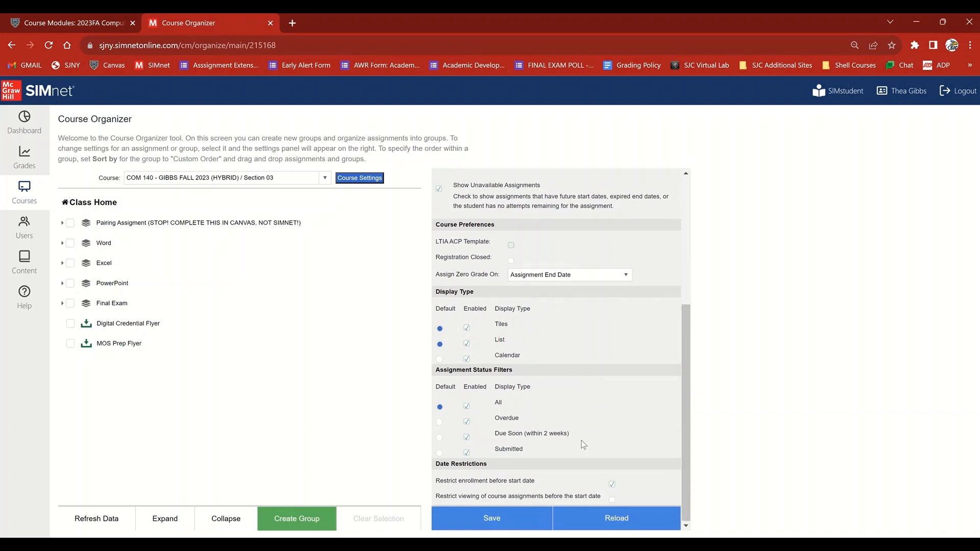
scroll(583, 444, up, 5)
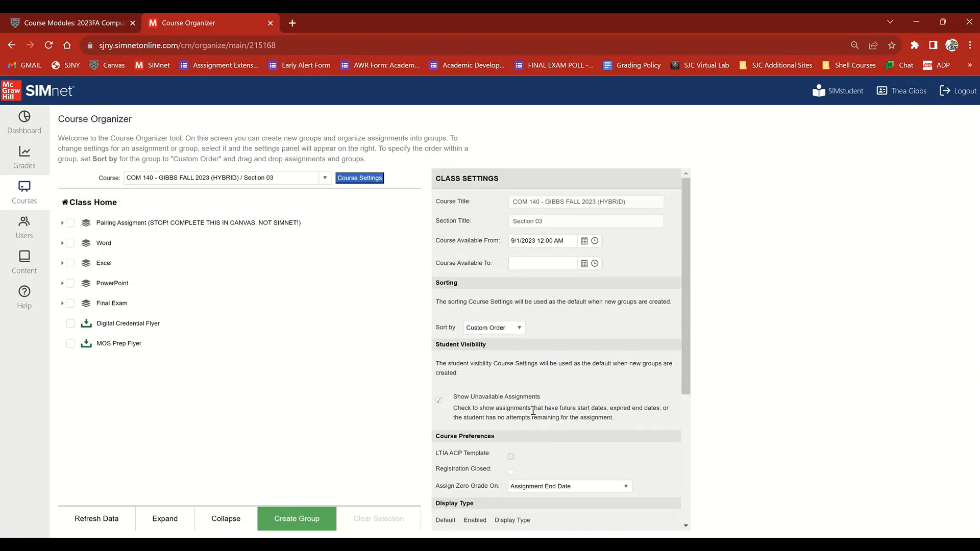
Expand the Word group and review the scheduling, preferences and gradebook options of "Word - Chapter 1 - Creating and Editing Documents"
click(107, 246)
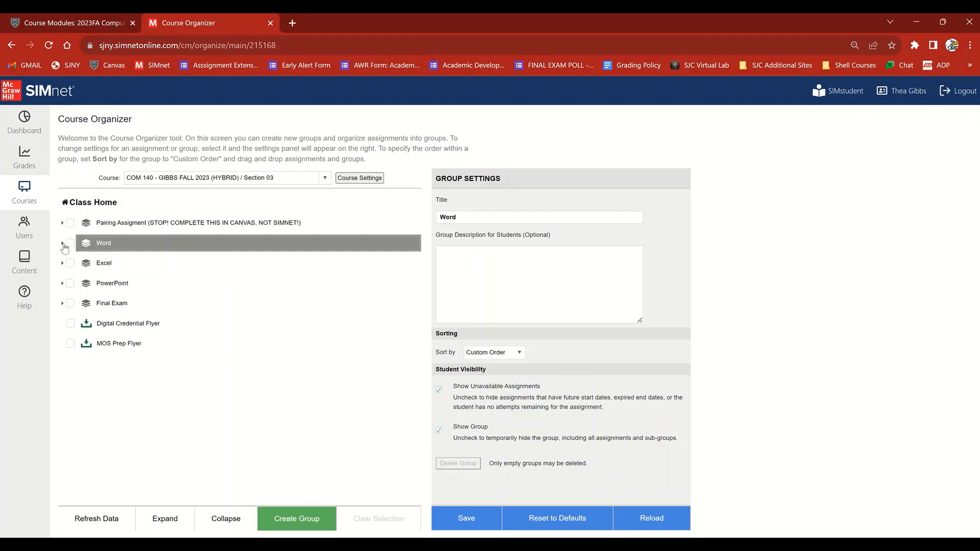
click(62, 243)
click(159, 262)
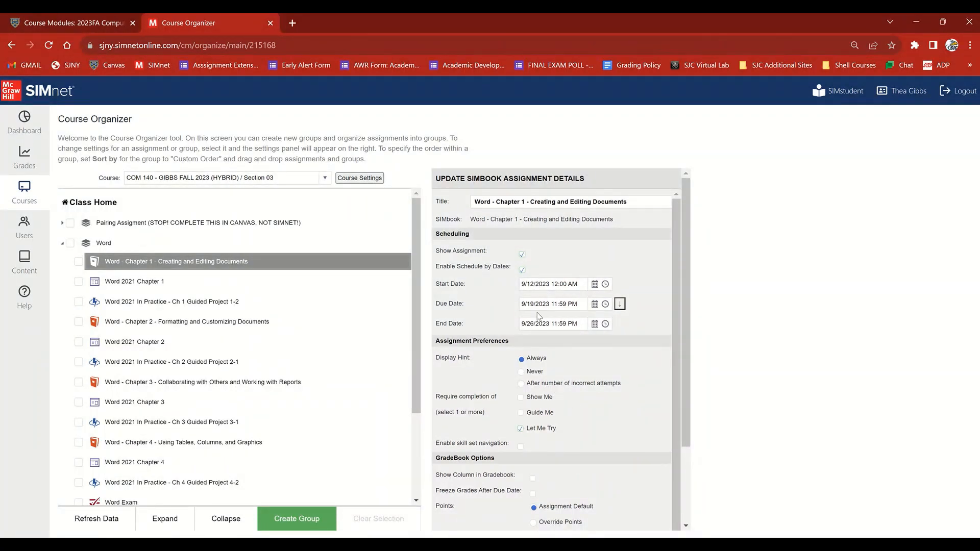
scroll(509, 376, down, 1)
scroll(507, 374, down, 3)
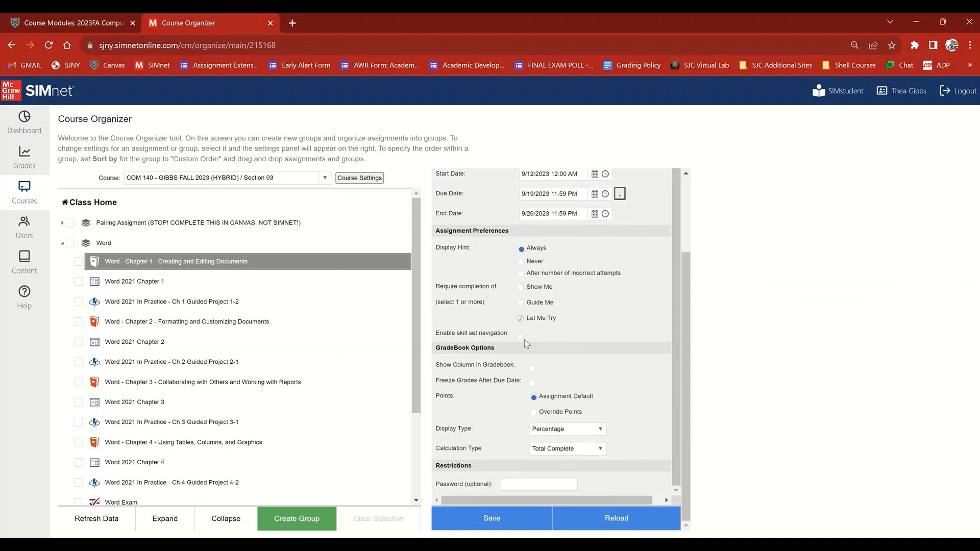
scroll(536, 225, up, 1)
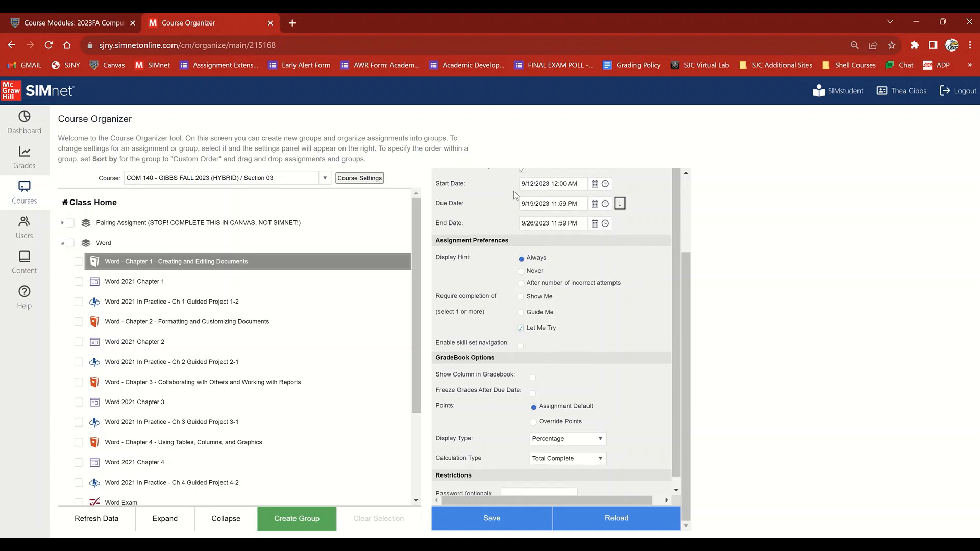
View the assignment details of "Word 2021 Chapter 1" and "Word 2021 In Practice - Ch 1 Guided Project 1-2", and open the SIMnet dashboard
click(145, 281)
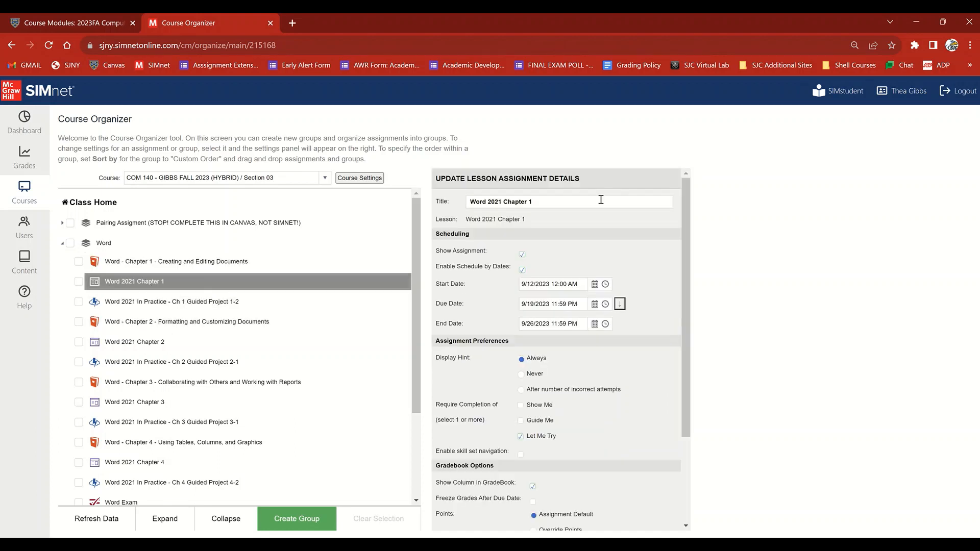
click(142, 305)
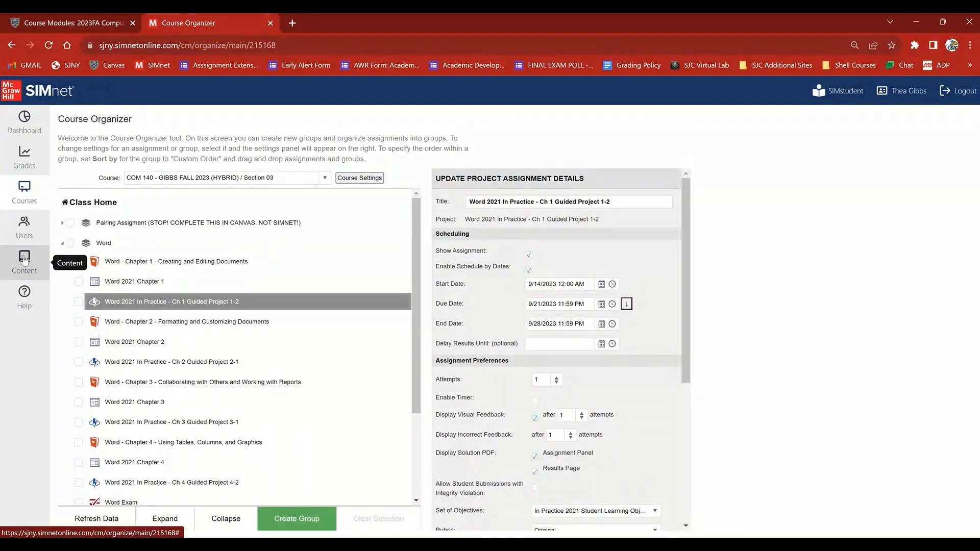
click(24, 260)
click(24, 121)
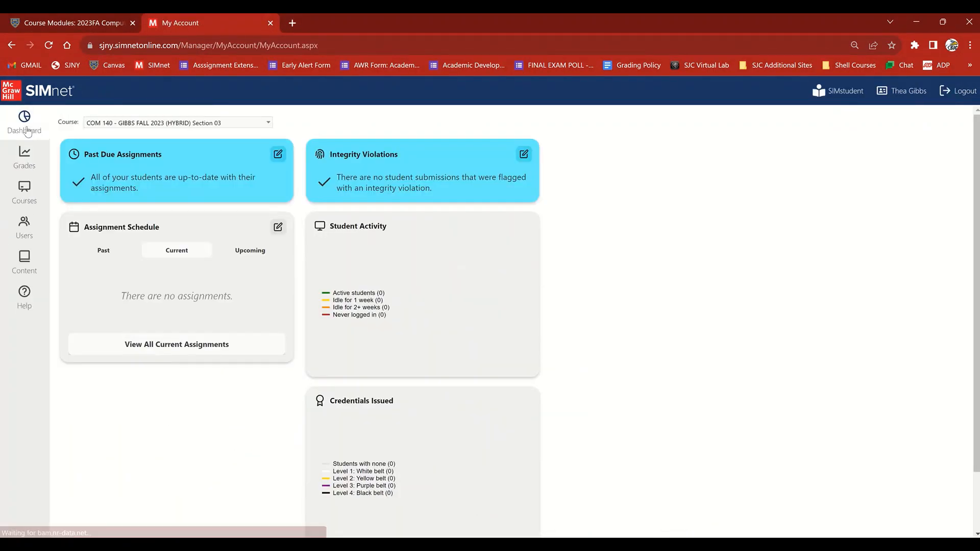